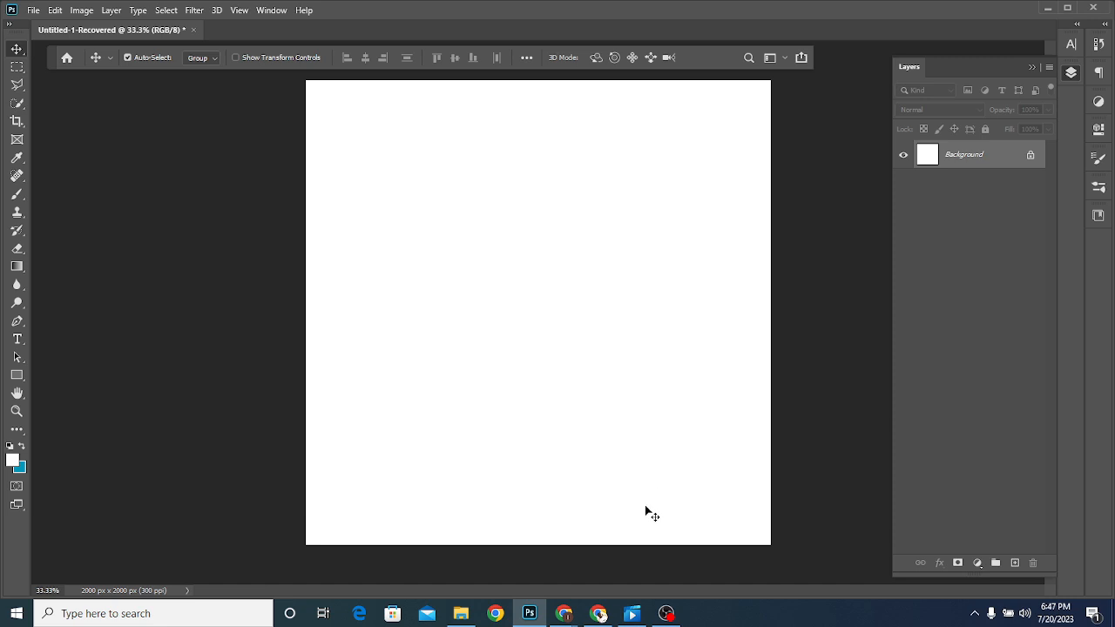
Step: Switch to Chrome and search Google for "Patterns", showing the image results
click(602, 617)
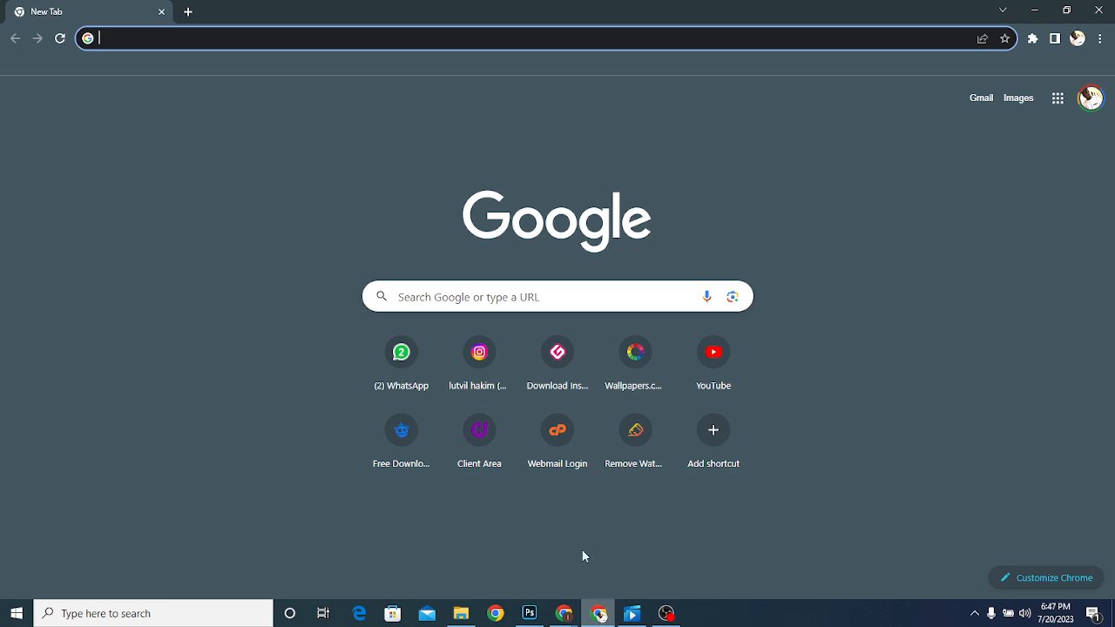
click(206, 40)
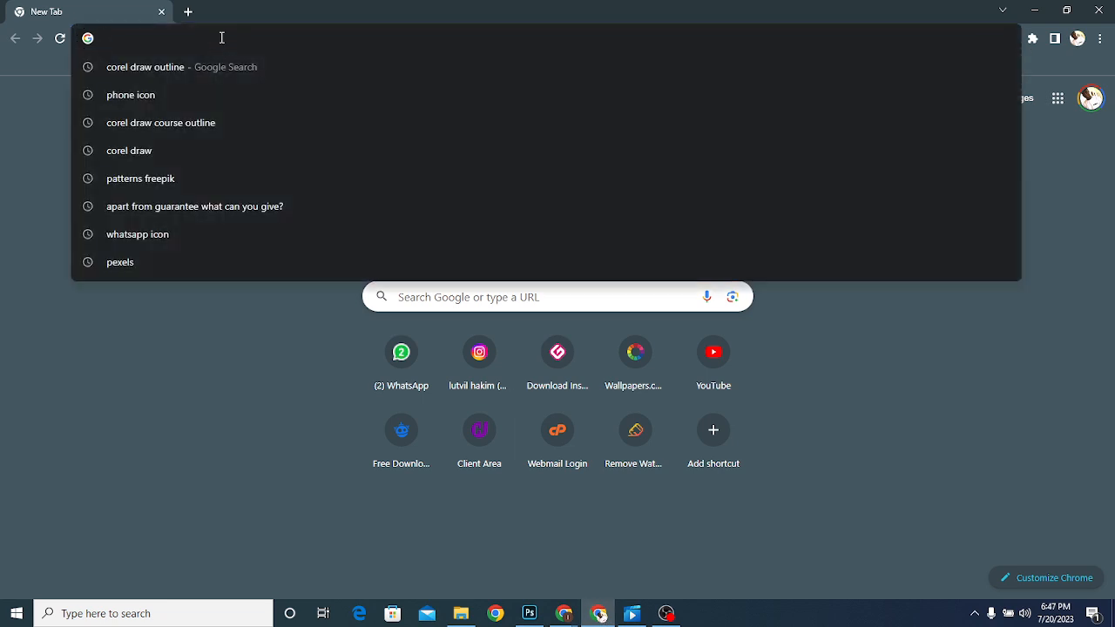
text(Pa)
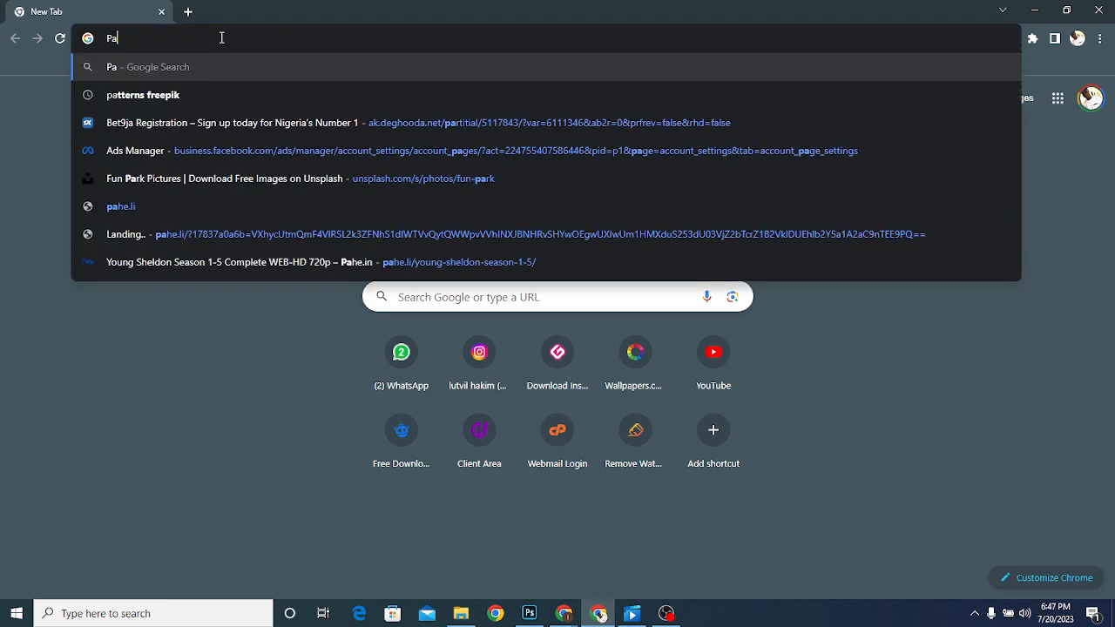
text(tterns)
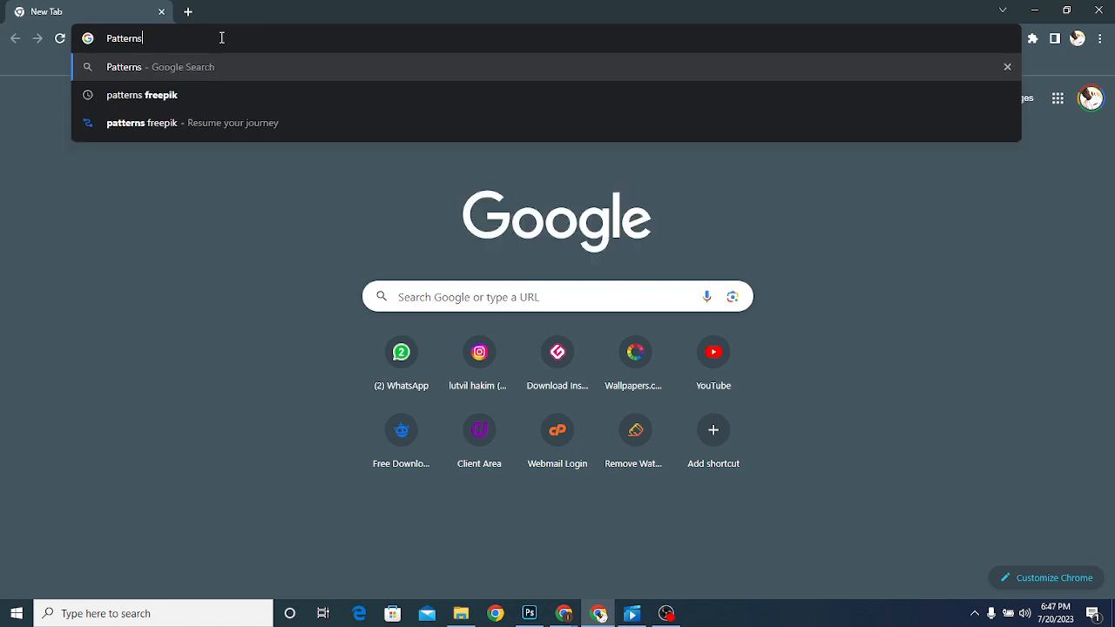
key(Return)
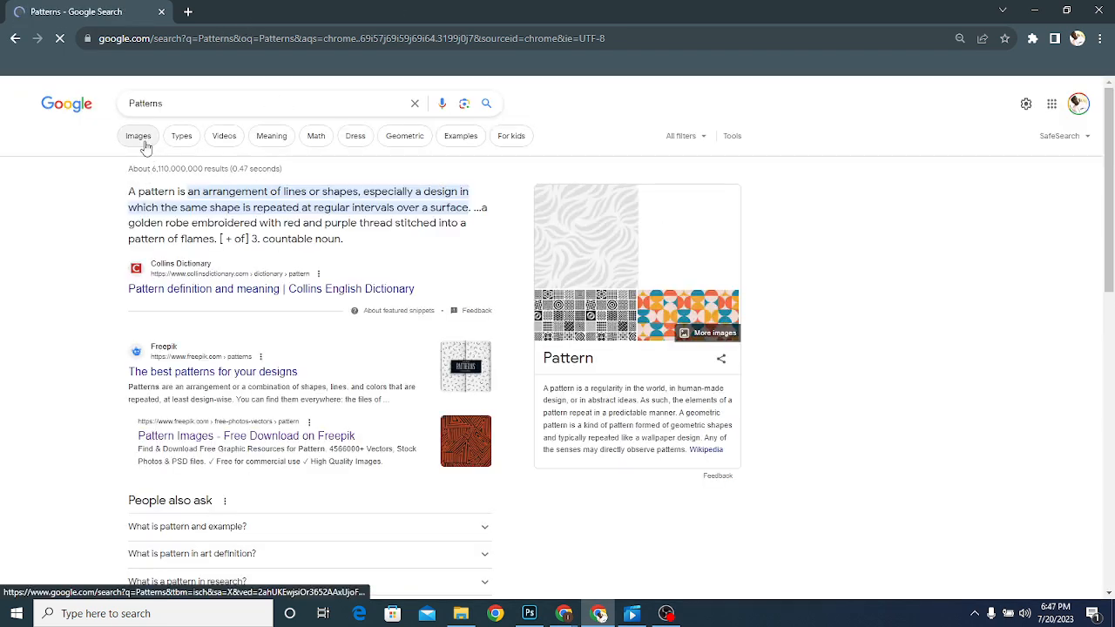
click(146, 144)
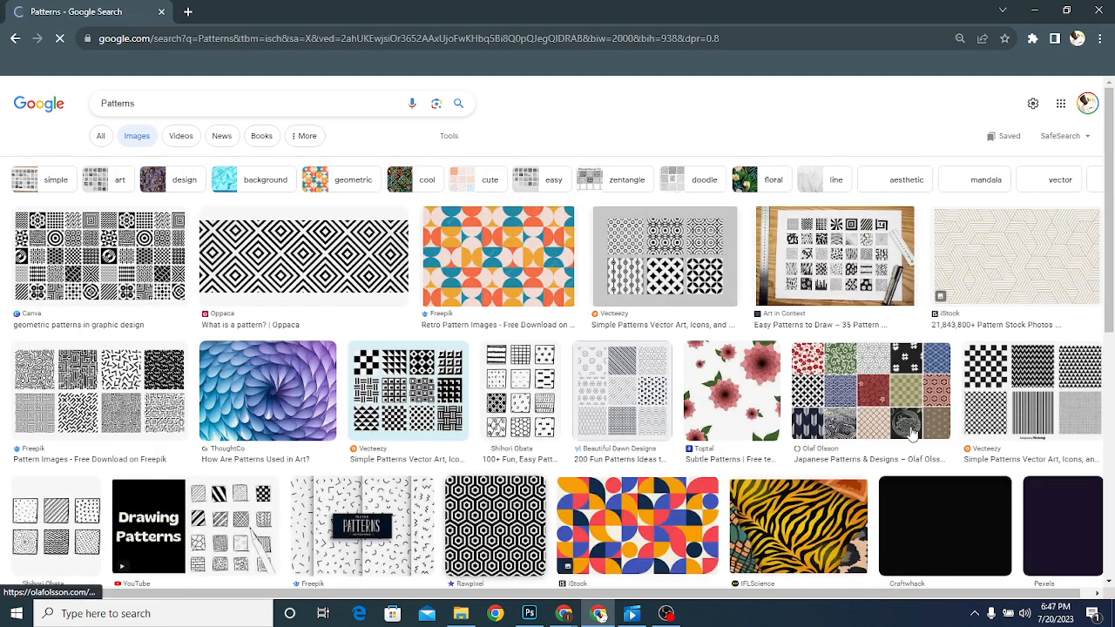
Step: Browse the pattern images, open the beige geometric line pattern from iStock, and copy the image
scroll(548, 373, down, 5)
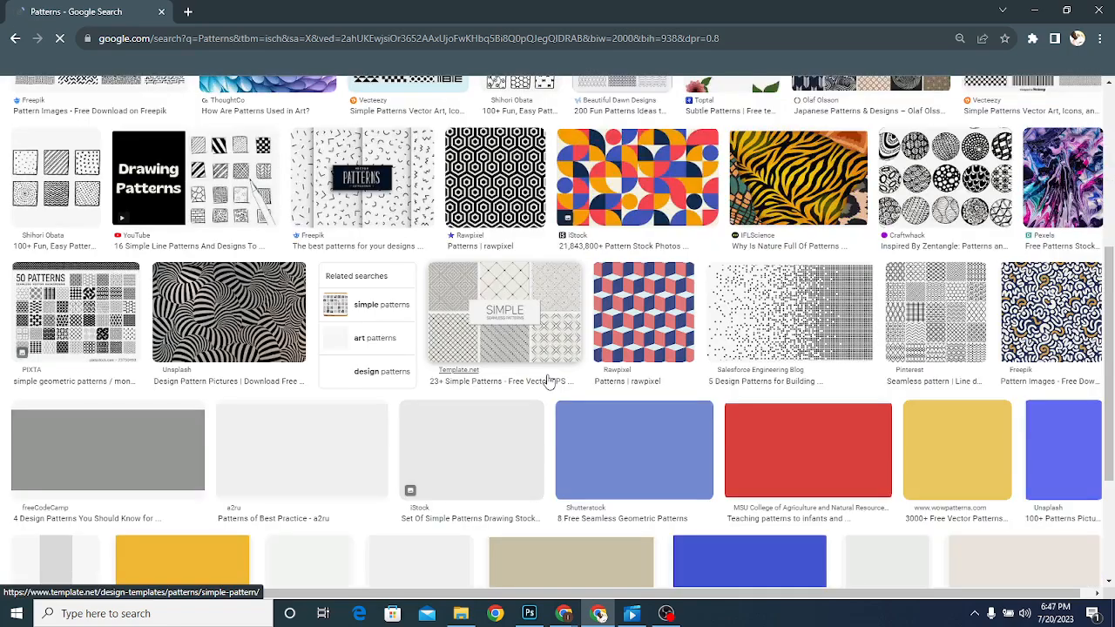
scroll(547, 381, down, 3)
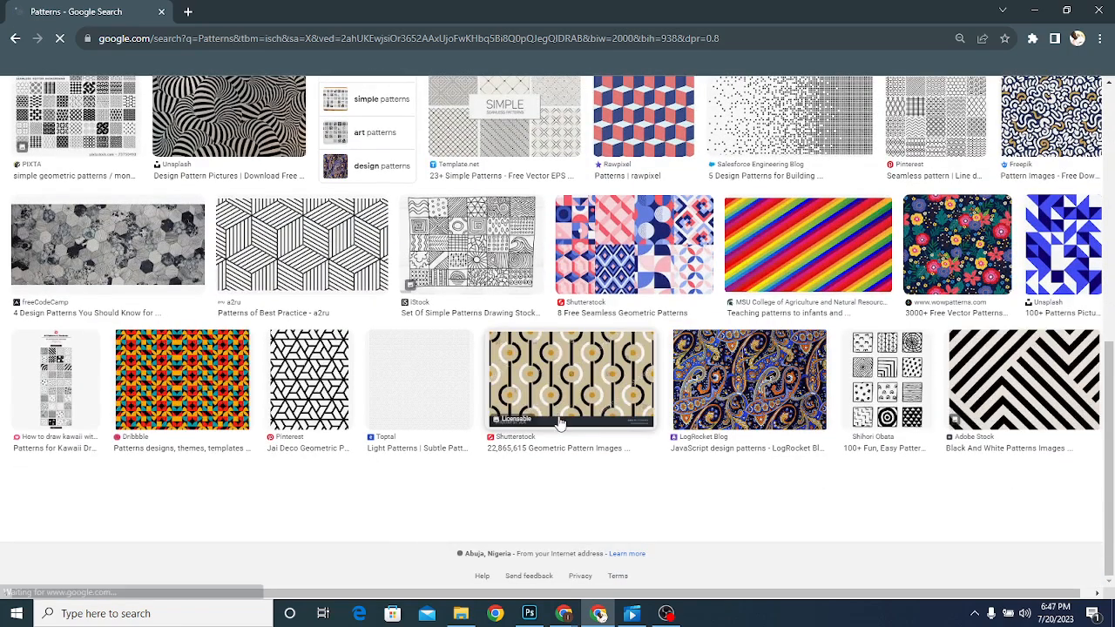
scroll(557, 418, up, 3)
scroll(560, 427, up, 3)
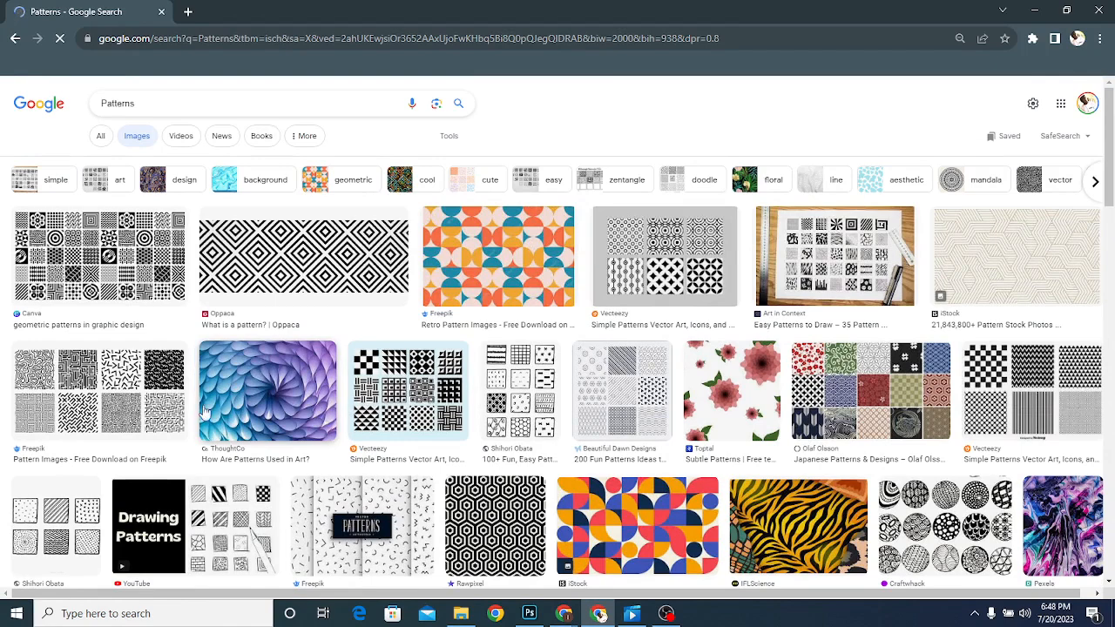
click(1005, 271)
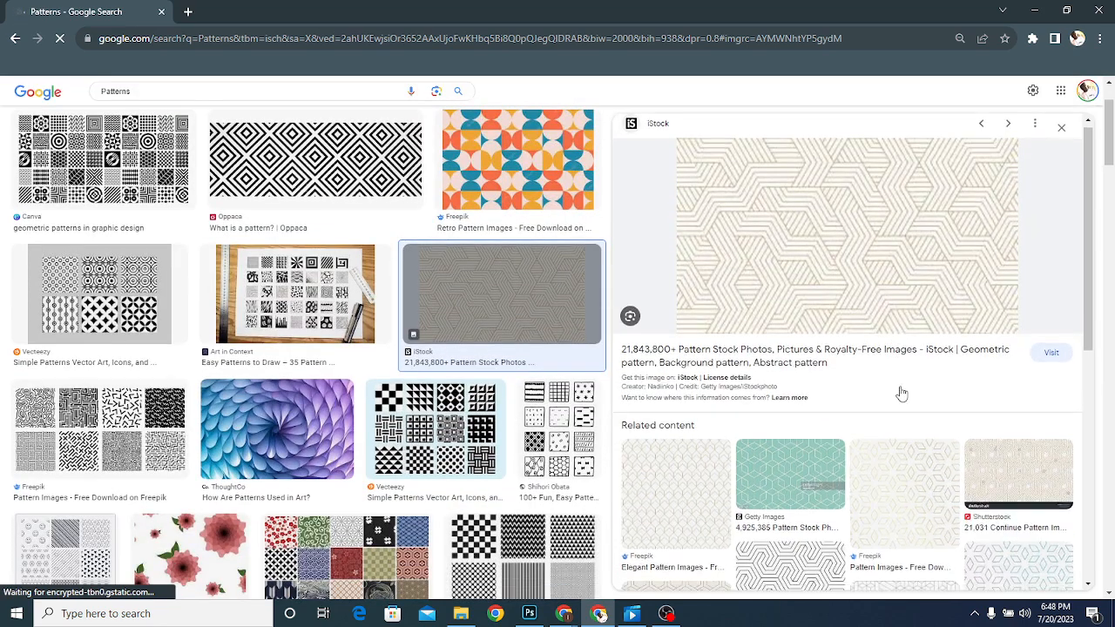
scroll(902, 393, down, 2)
scroll(902, 392, up, 2)
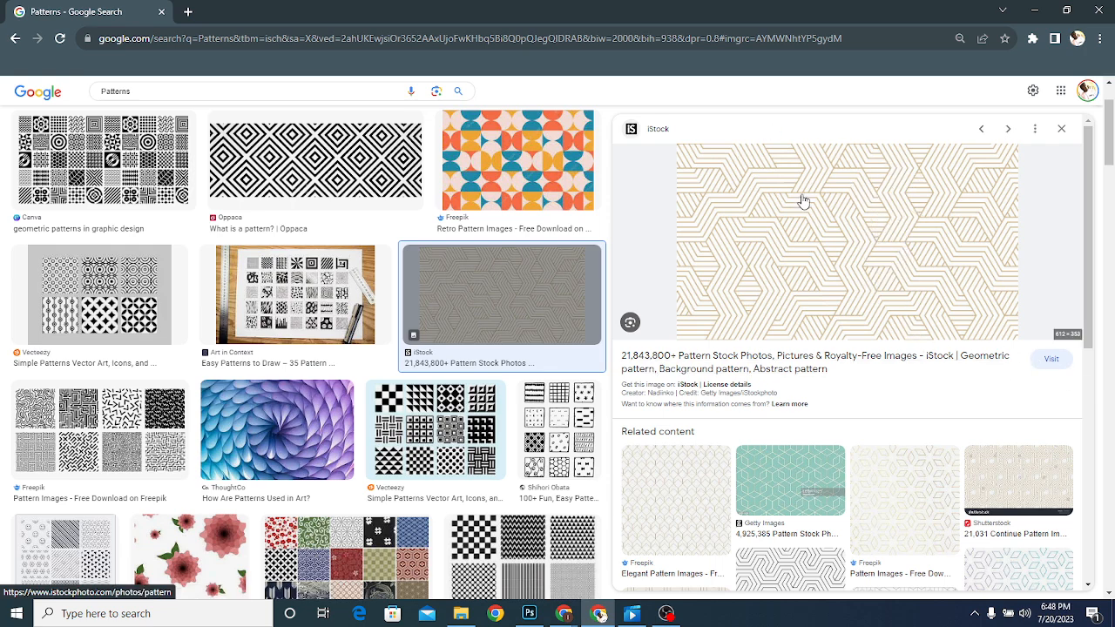
right_click(864, 250)
click(908, 430)
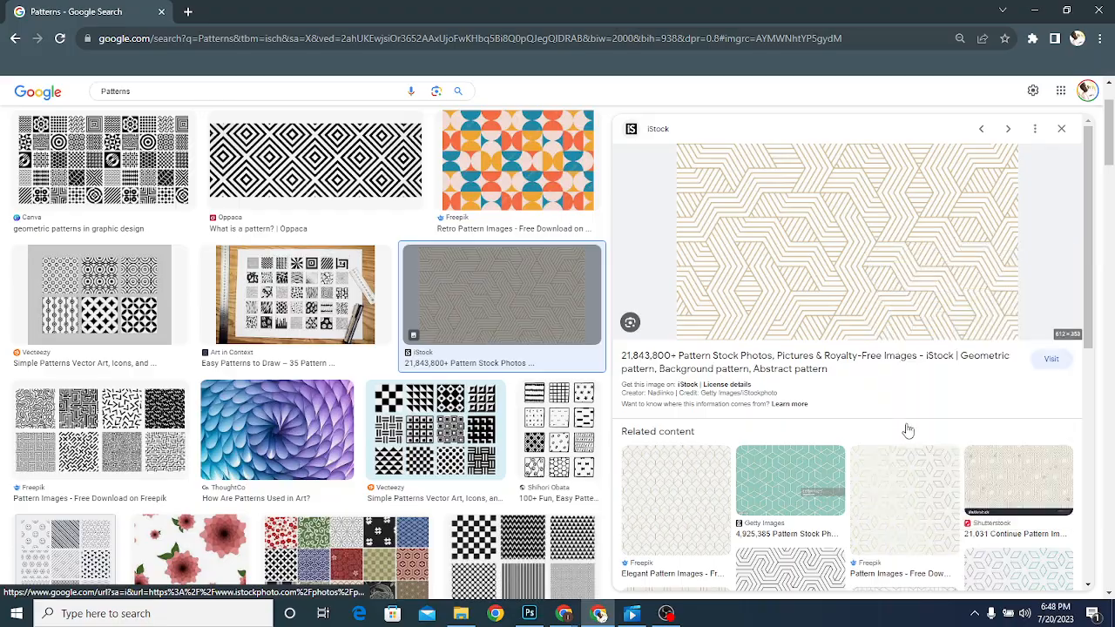
Step: Switch to Photoshop, paste the copied pattern into the blank document, and shift it slightly up on the canvas
click(529, 614)
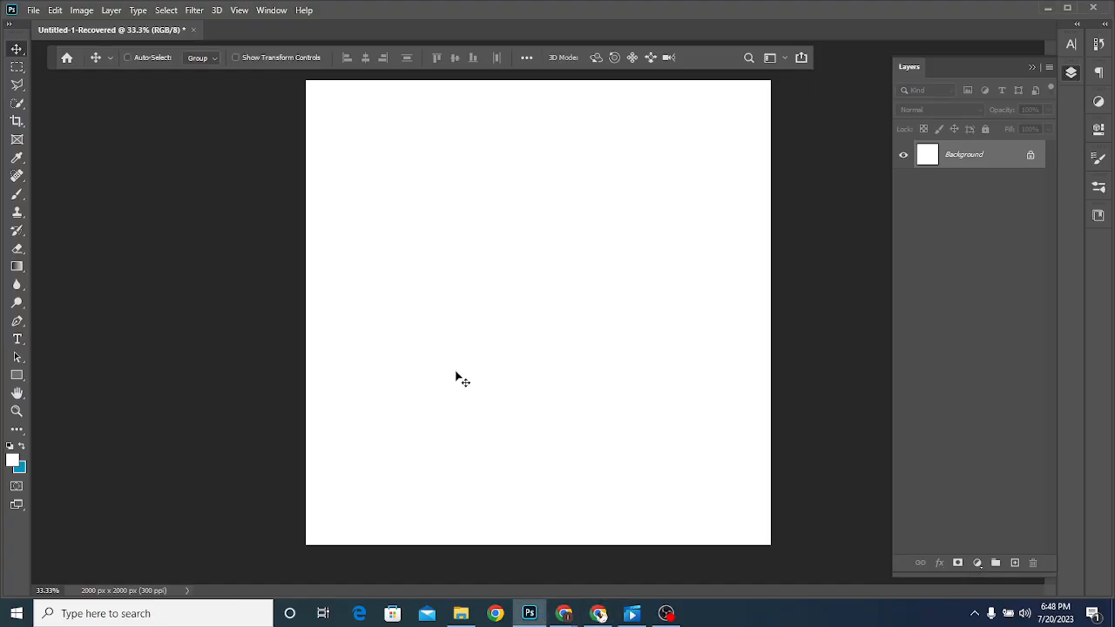
key(ctrl+v)
drag(508, 321, 481, 299)
Step: Scale the pasted pattern proportionally to about 580% so that it covers the whole canvas
key(ctrl+t)
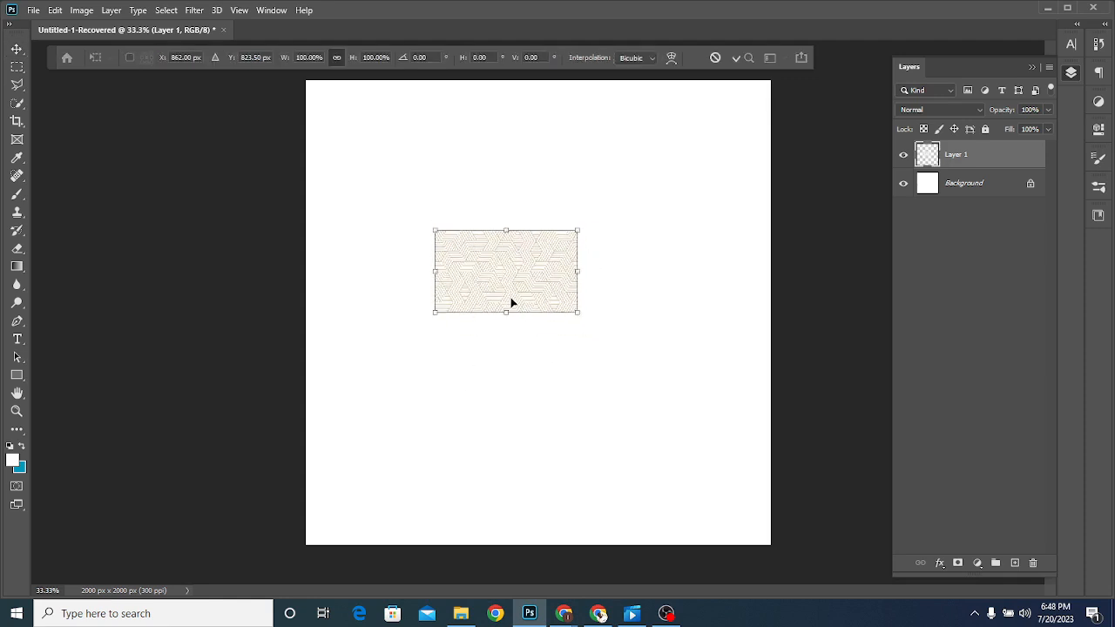
drag(576, 318, 780, 558)
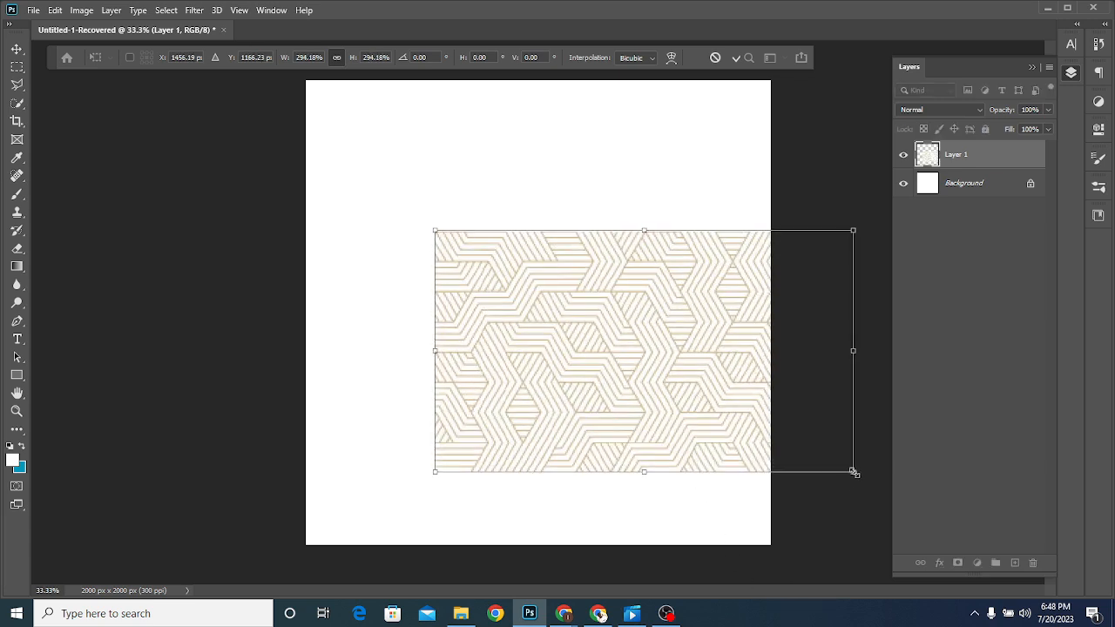
drag(853, 471, 876, 496)
drag(433, 228, 183, 62)
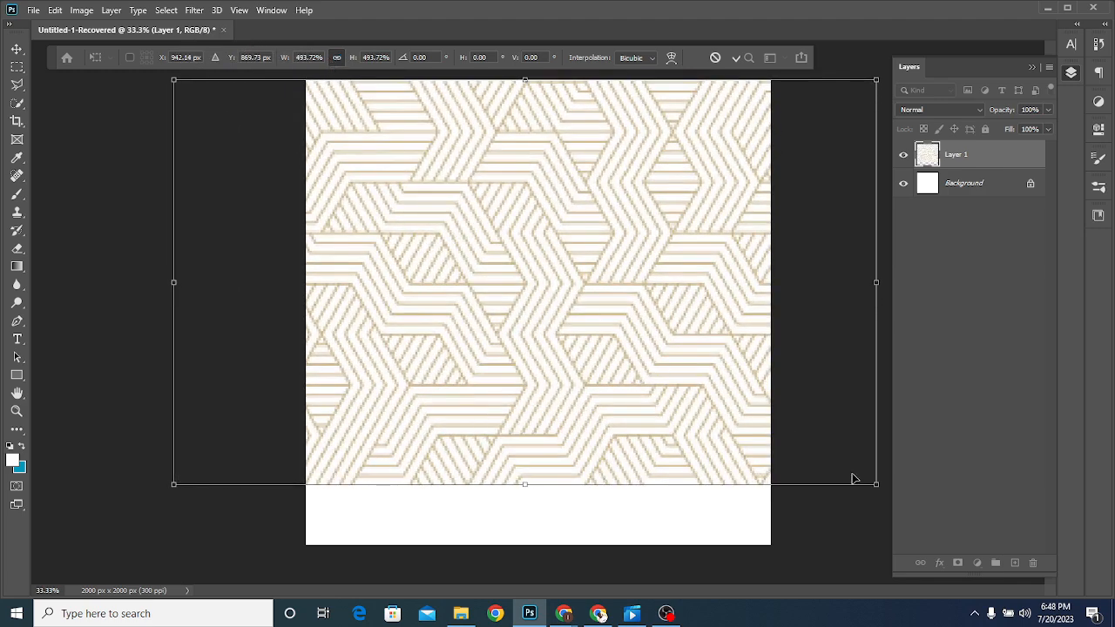
drag(865, 488, 907, 554)
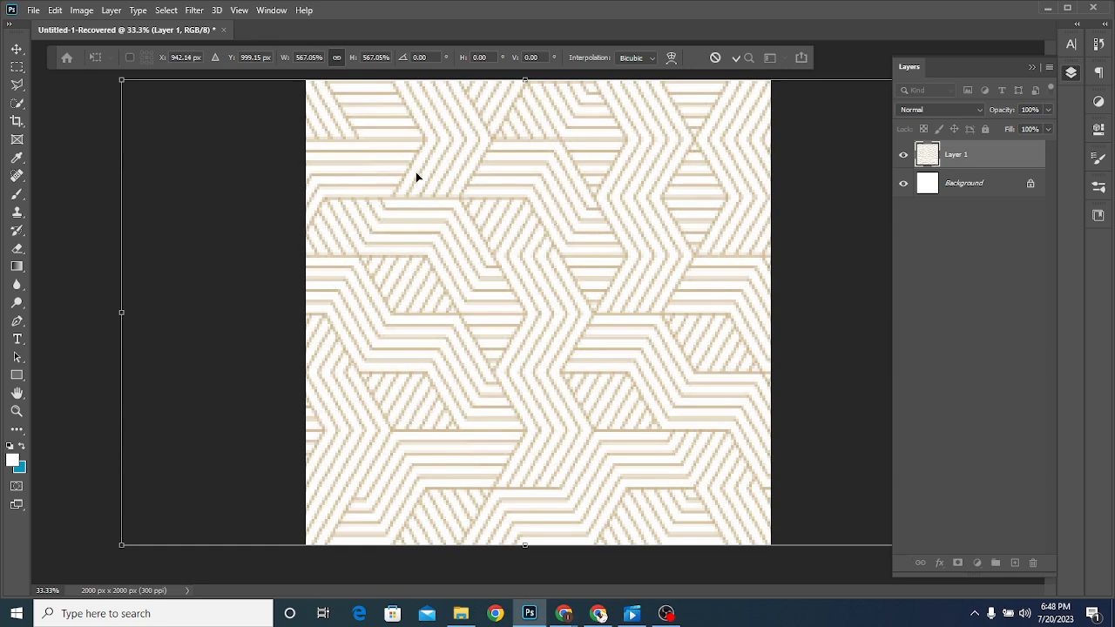
drag(121, 81, 114, 76)
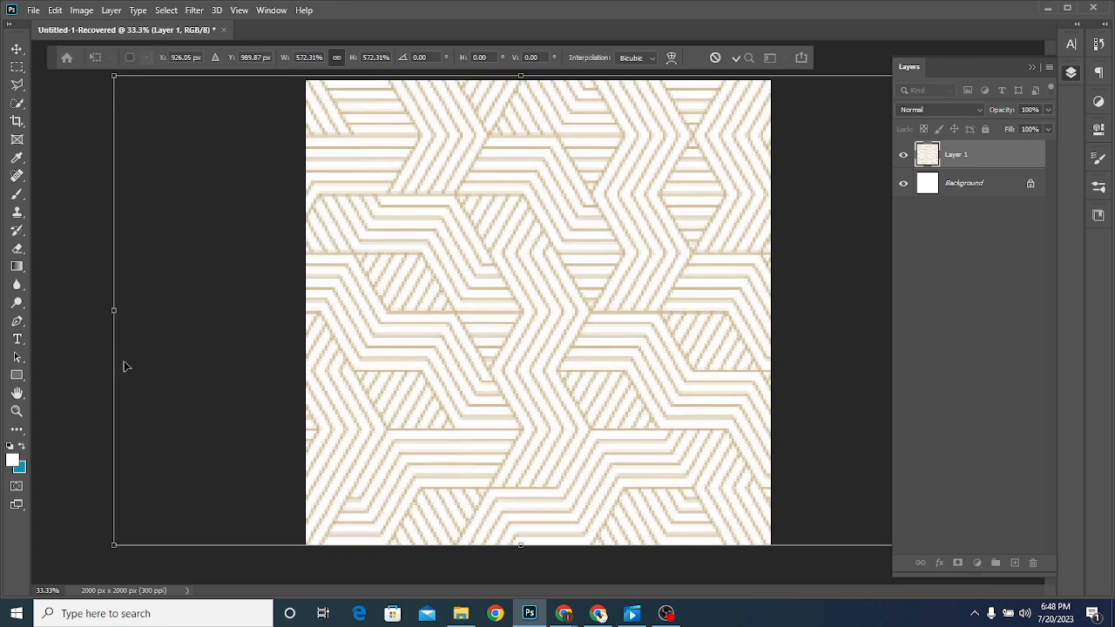
drag(114, 545, 110, 558)
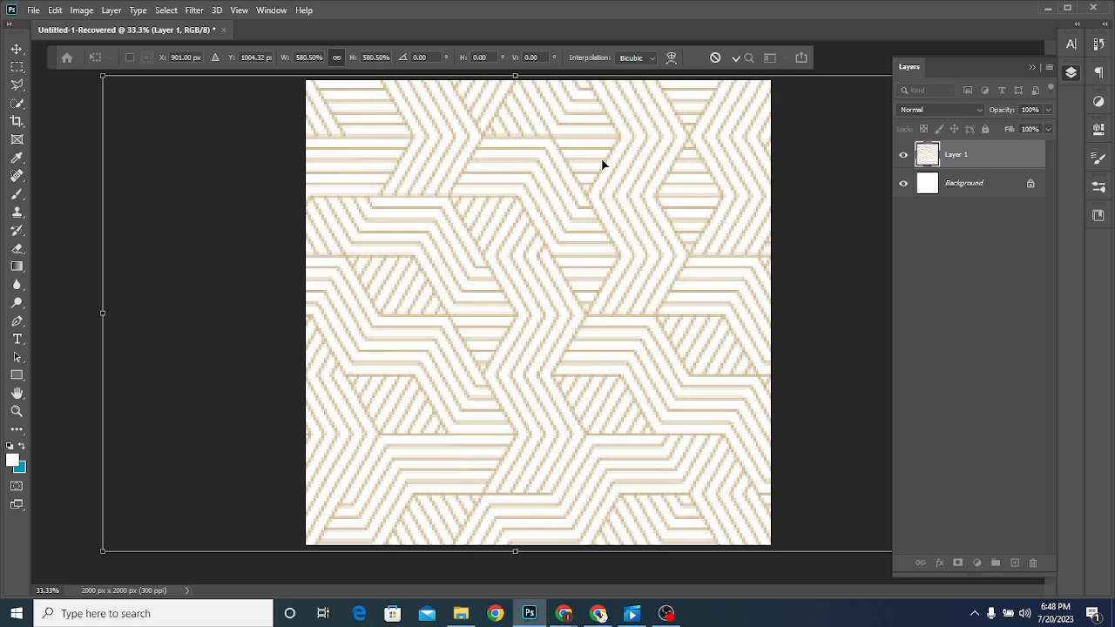
click(736, 58)
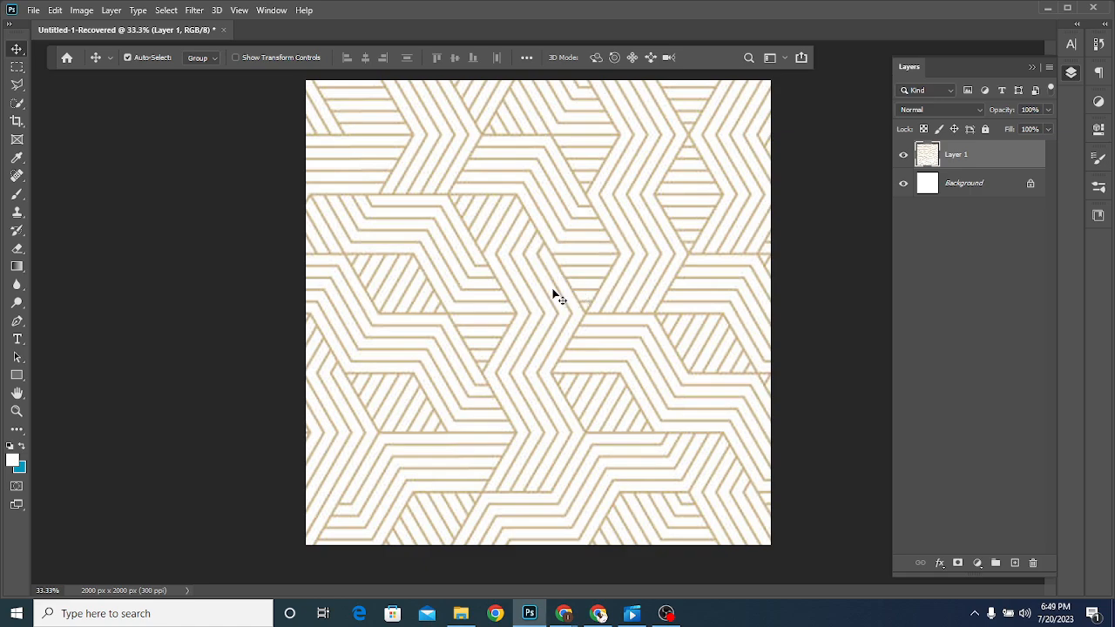
Step: Reposition the pattern layer slightly upward on the canvas
drag(688, 255, 678, 251)
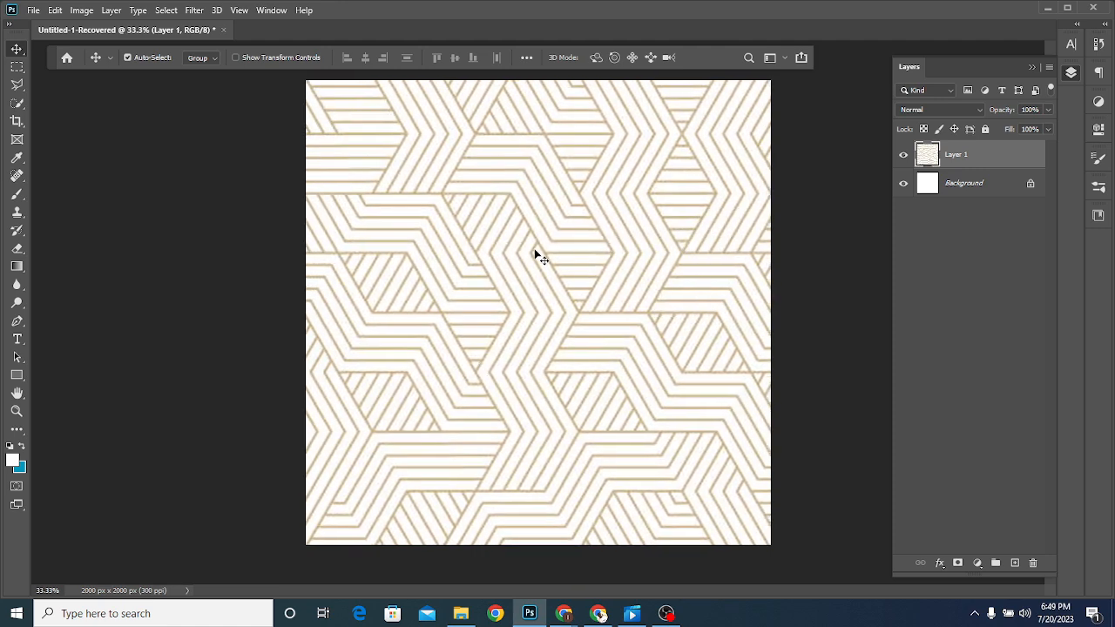
drag(547, 255, 550, 208)
drag(541, 234, 543, 201)
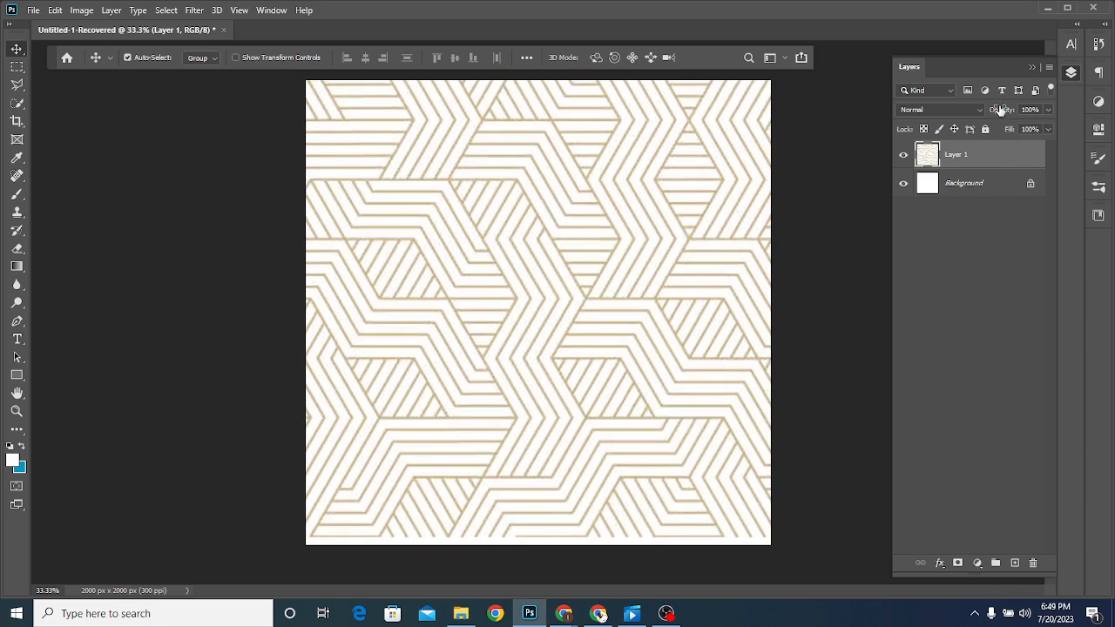
Step: Fade the pattern layer by setting its opacity to 83% and its fill to 17%
drag(1004, 112, 978, 117)
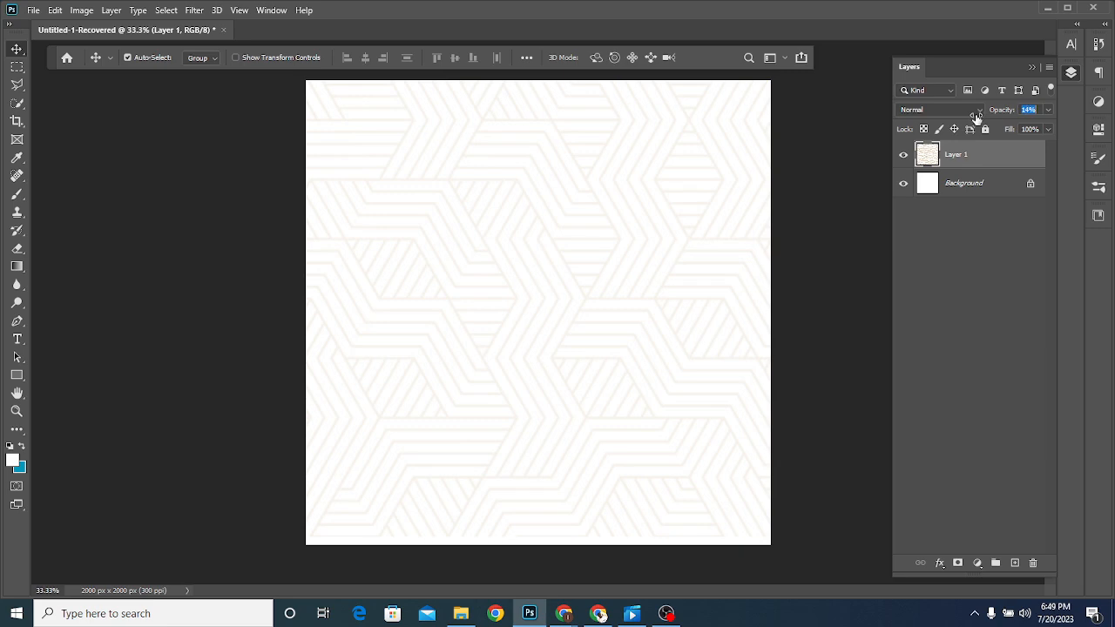
drag(1017, 114, 956, 157)
drag(1013, 134, 1007, 133)
Step: Add a text line reading "Accelerationa" with the Type tool in the upper middle of the canvas
click(16, 339)
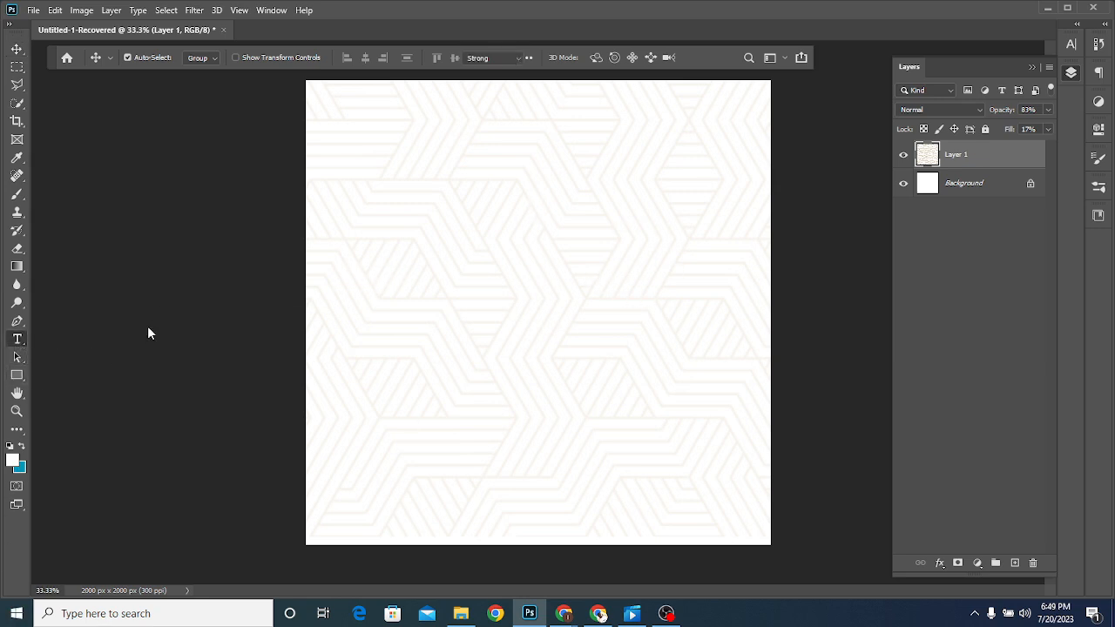
click(446, 278)
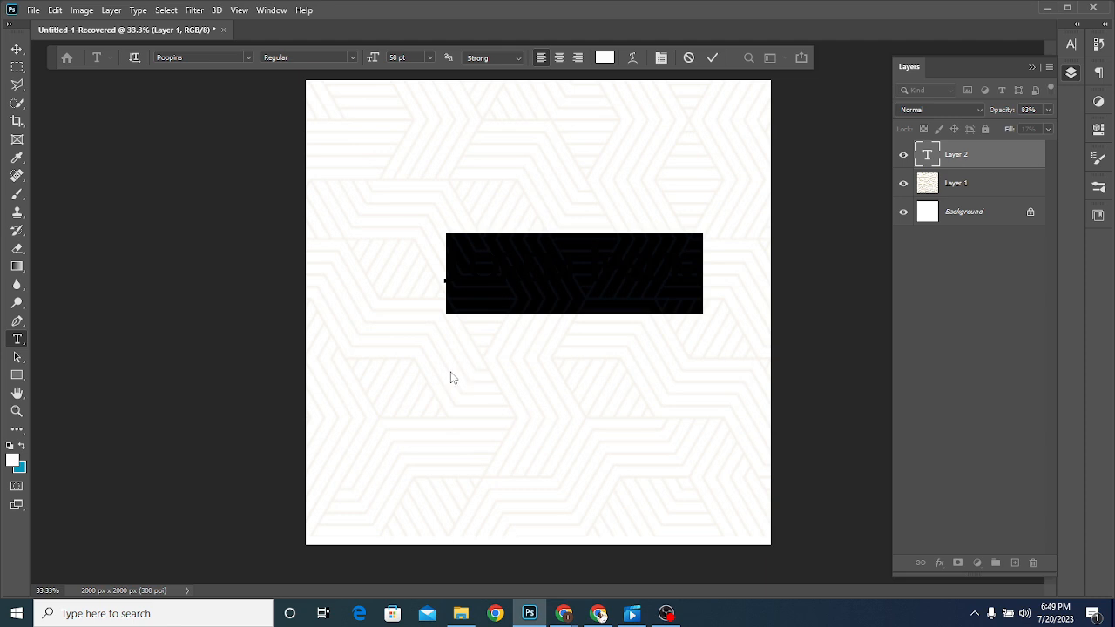
text(Caps)
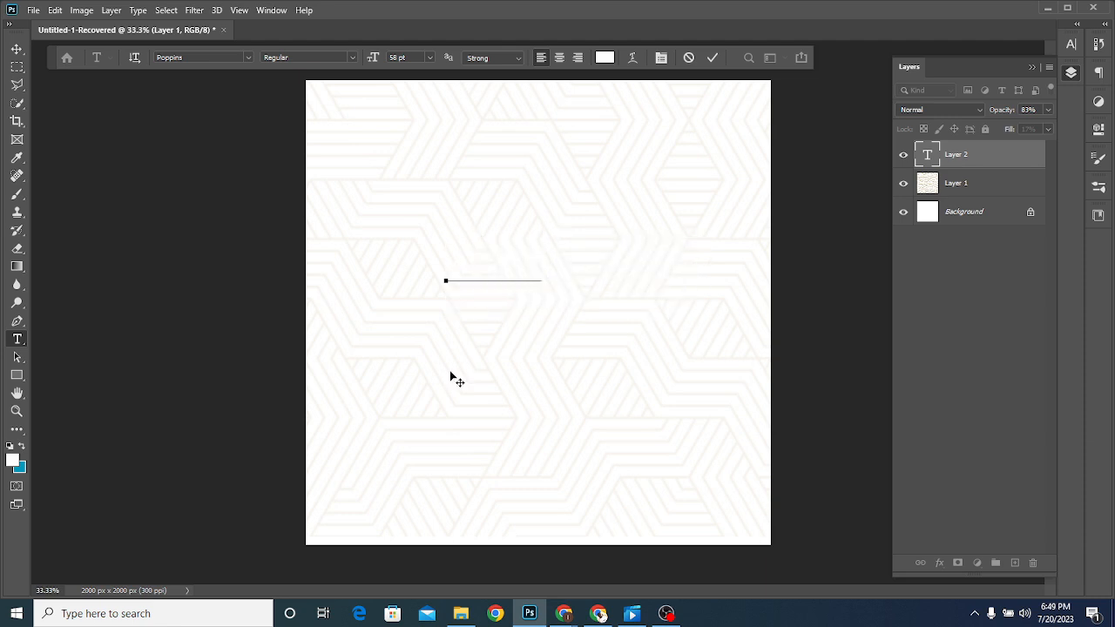
text(LERATITED)
Step: Try to set the text colour to dark blue #17369b without selecting the typed text
click(1072, 44)
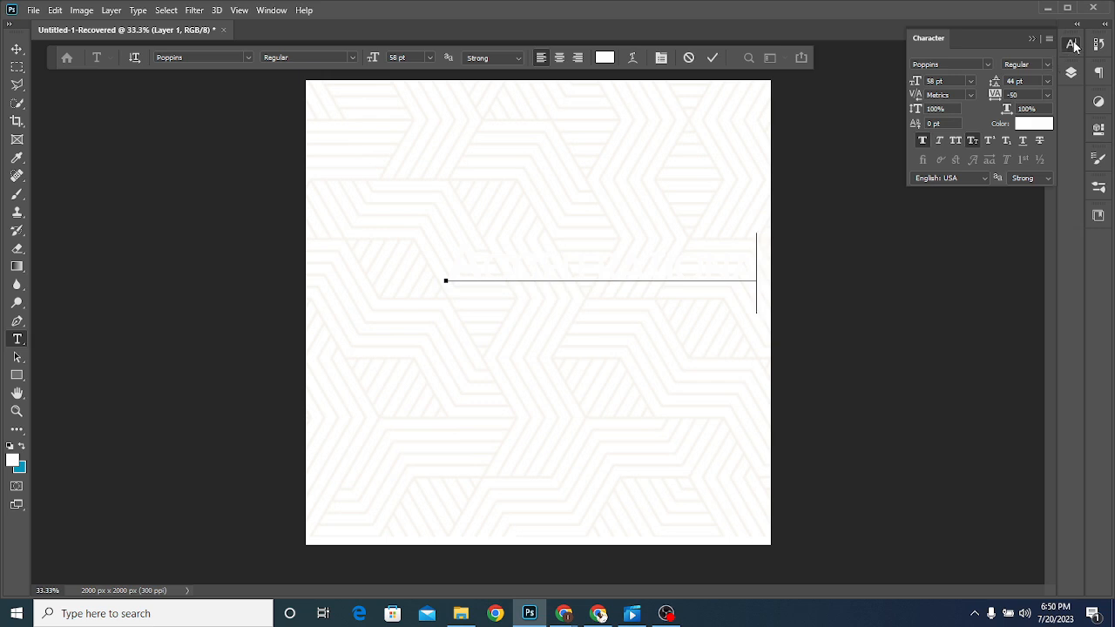
click(1074, 45)
click(1074, 45)
click(1037, 123)
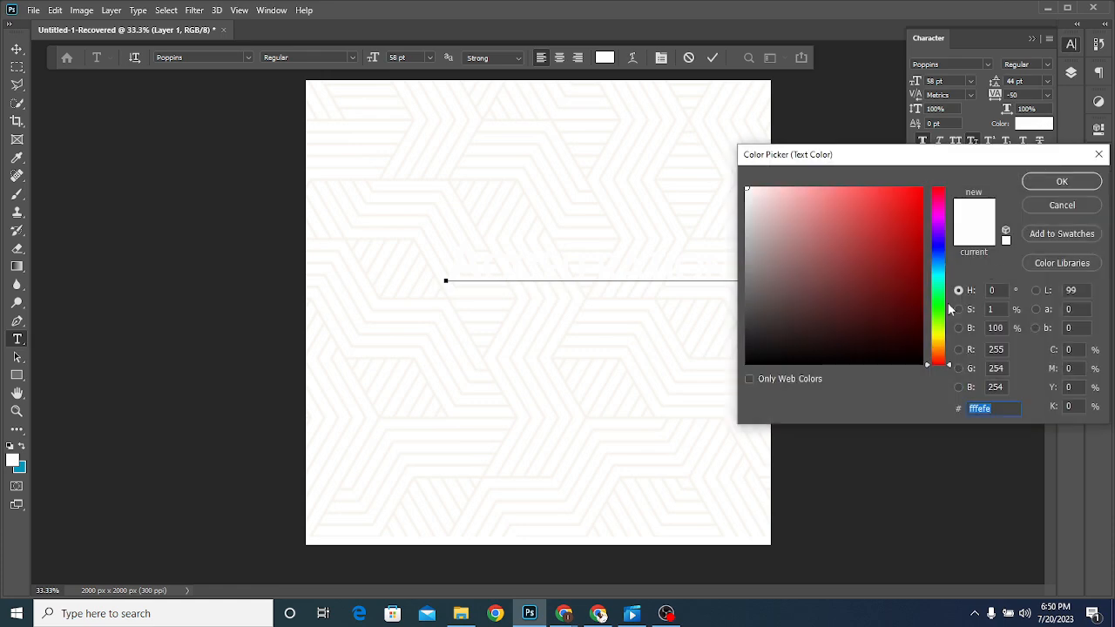
click(942, 255)
click(896, 257)
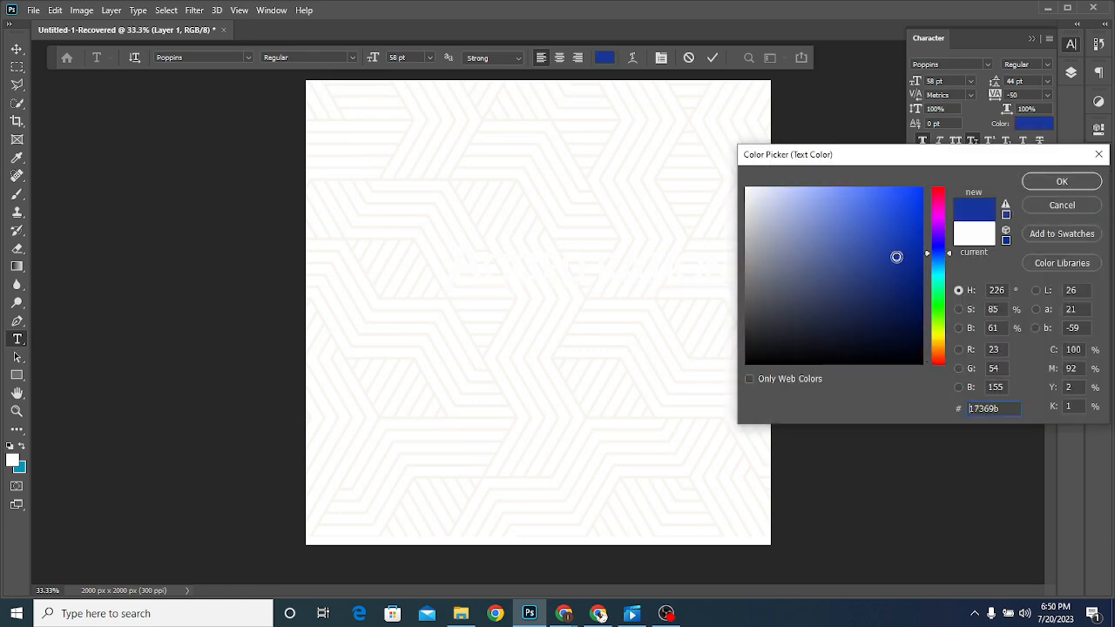
click(1032, 183)
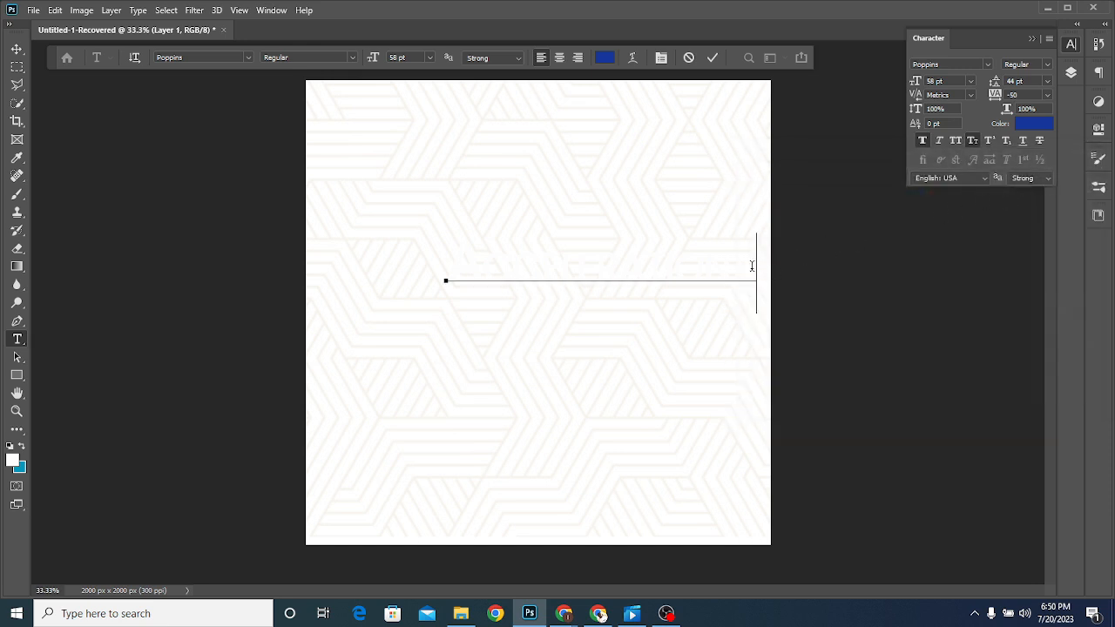
Step: Select the whole text line, set its colour to blue #11429c, and turn off small caps
drag(752, 265, 393, 270)
click(1035, 124)
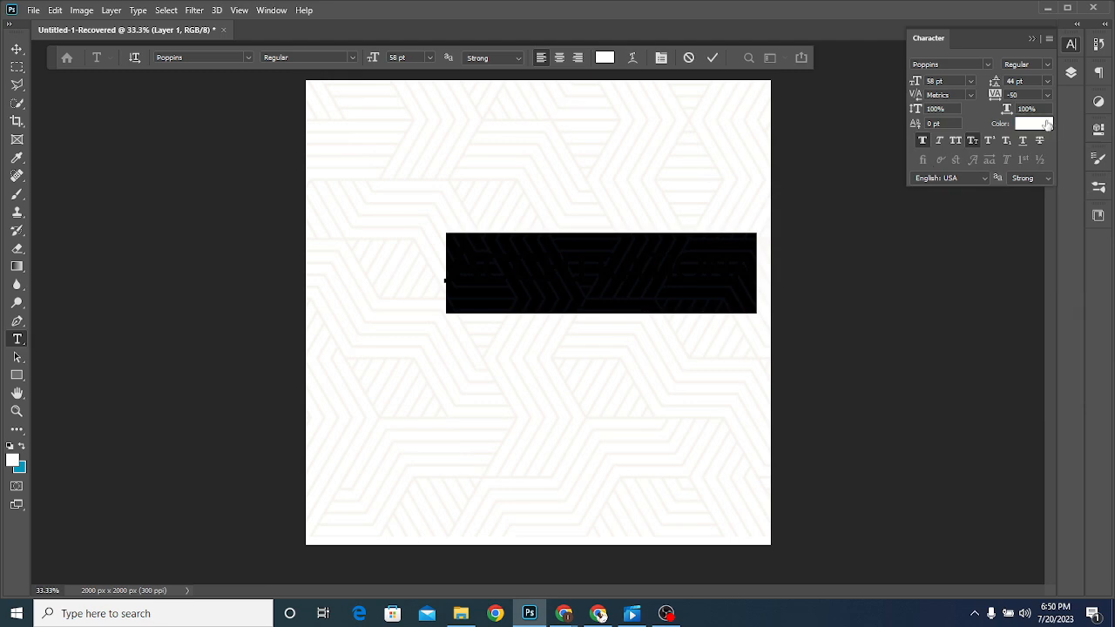
click(935, 255)
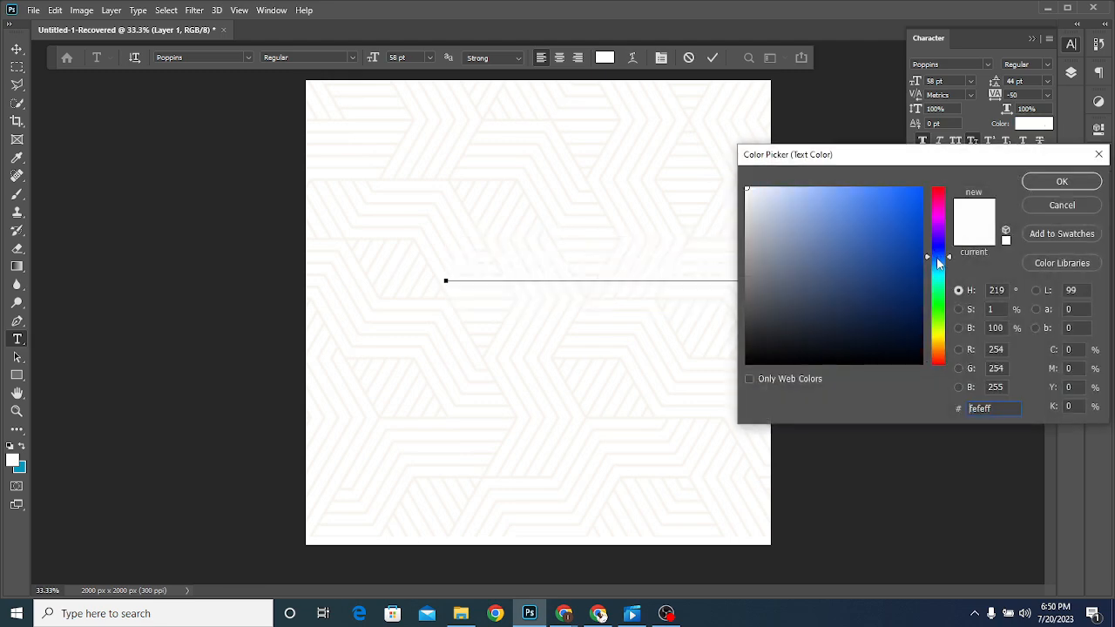
click(903, 256)
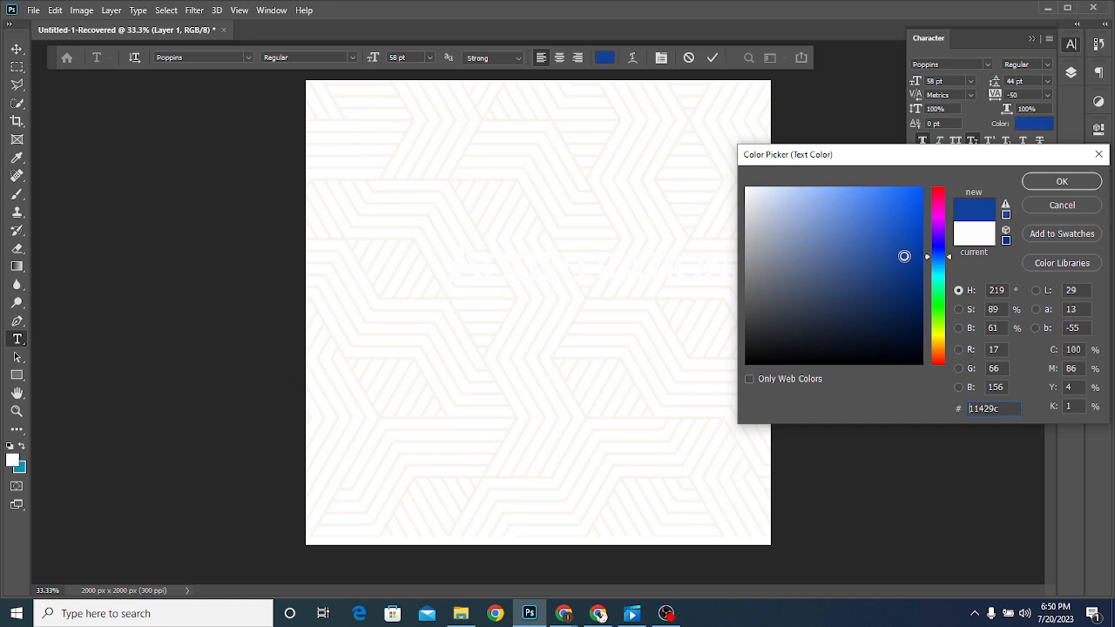
click(1061, 183)
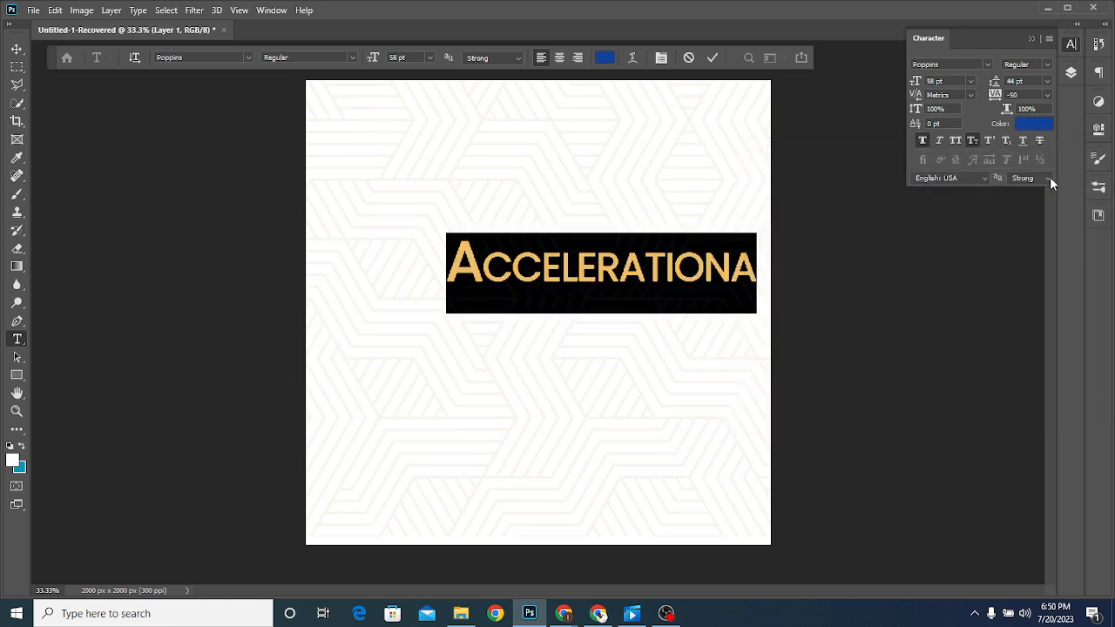
click(974, 143)
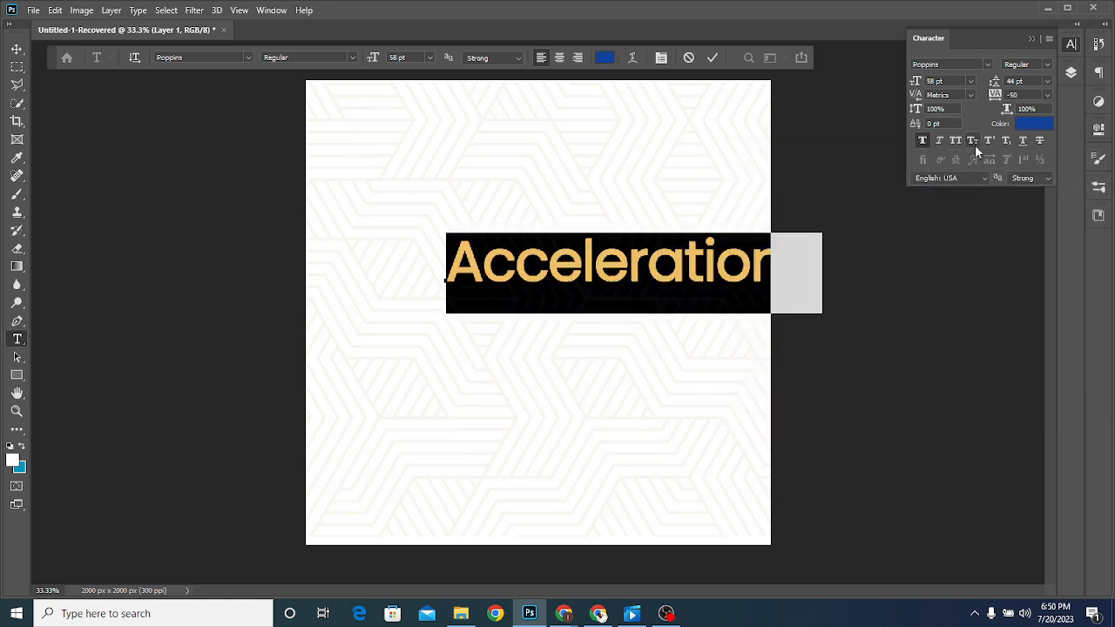
Step: Turn off faux bold for the selected text line and move it to the middle of the canvas
click(924, 142)
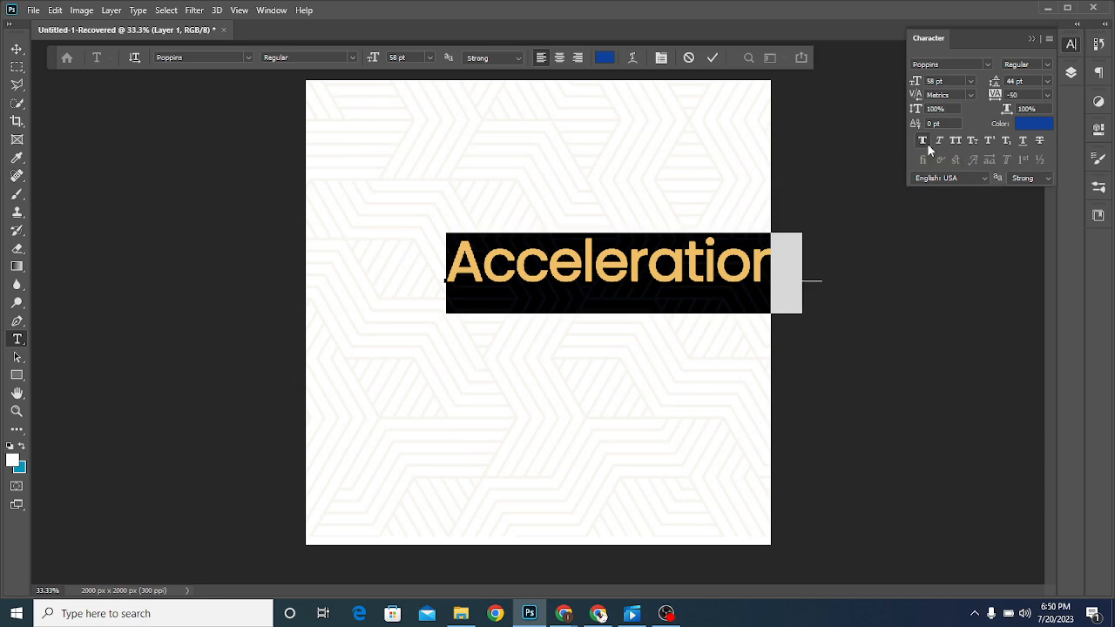
click(17, 49)
drag(602, 252, 516, 283)
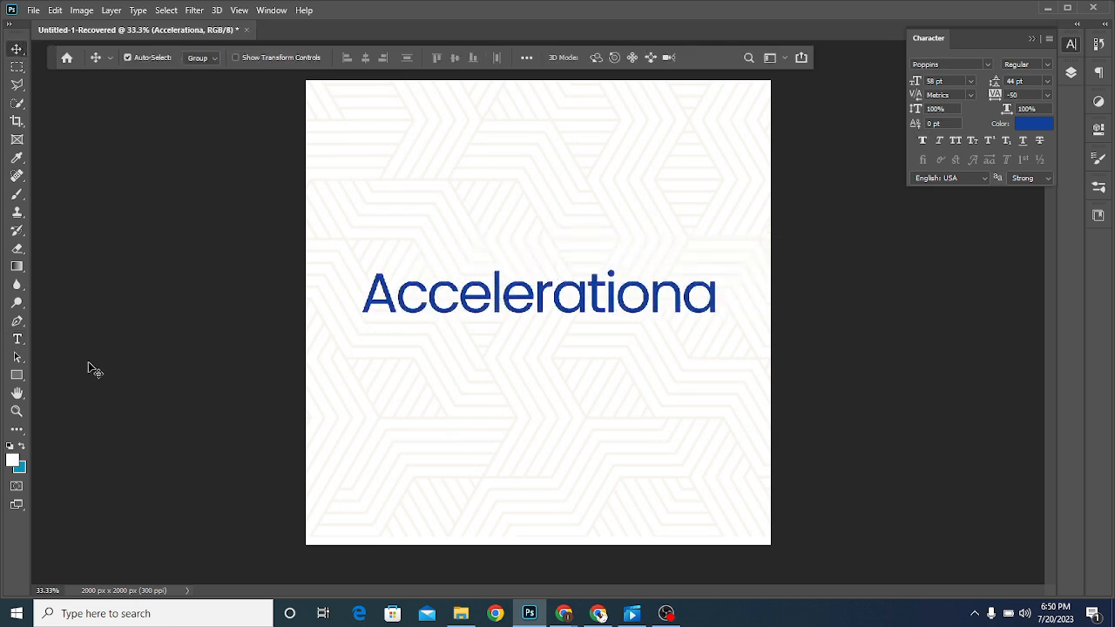
Step: Delete the trailing "a" so that the text line reads "Acceleration"
click(17, 339)
drag(683, 292, 711, 290)
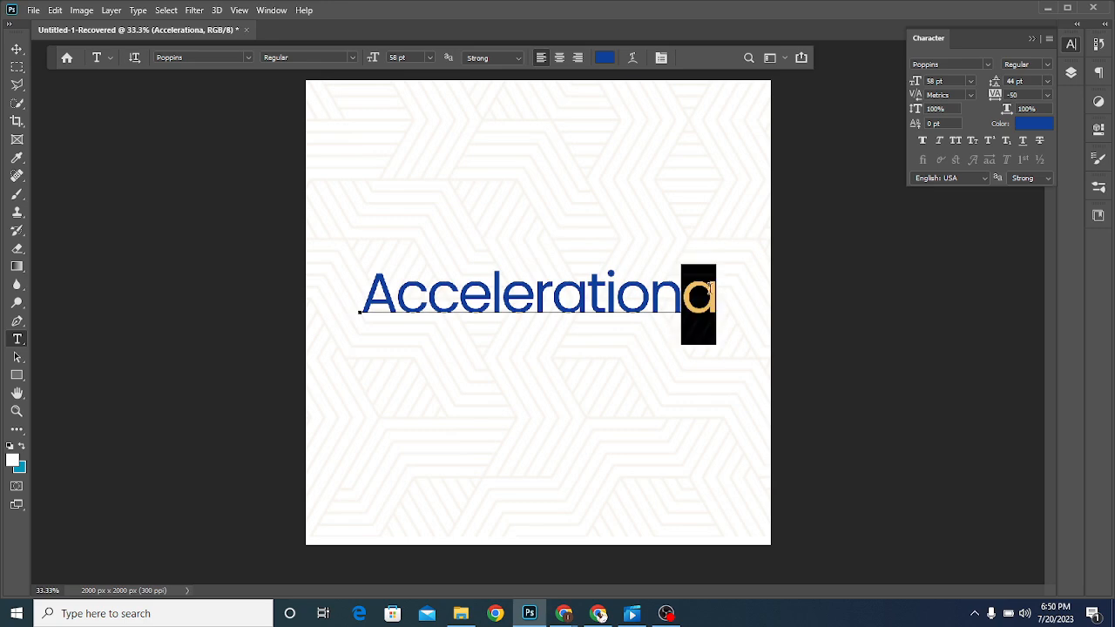
key(BackSpace)
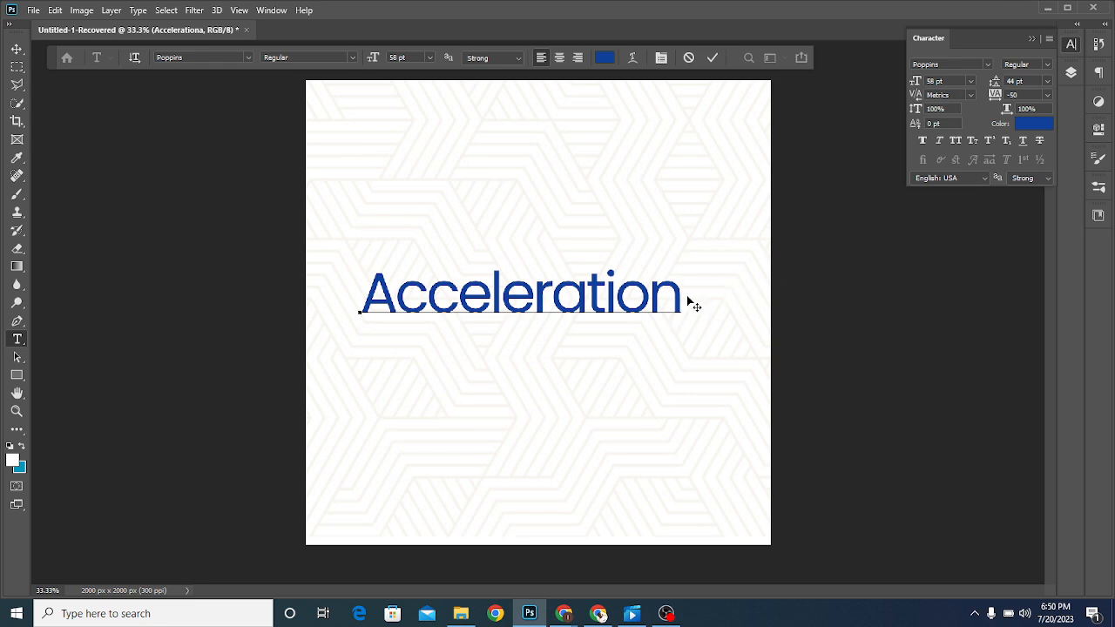
drag(682, 300, 377, 317)
click(368, 289)
double_click(606, 291)
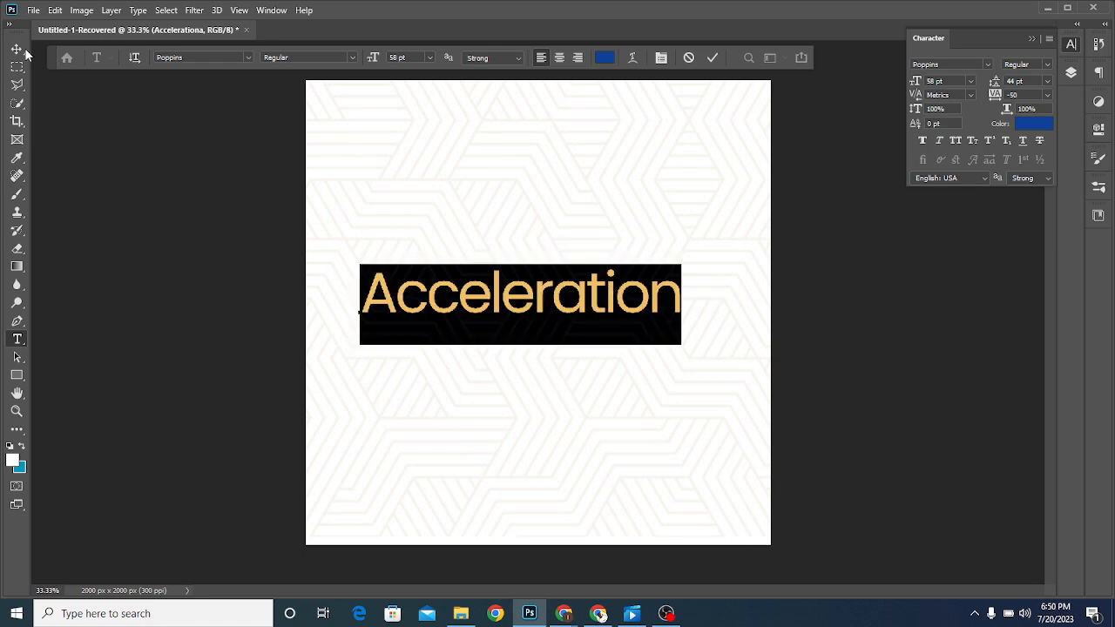
Step: Centre the "Acceleration" line horizontally on the canvas and shift it slightly lower
click(17, 48)
drag(436, 291, 454, 292)
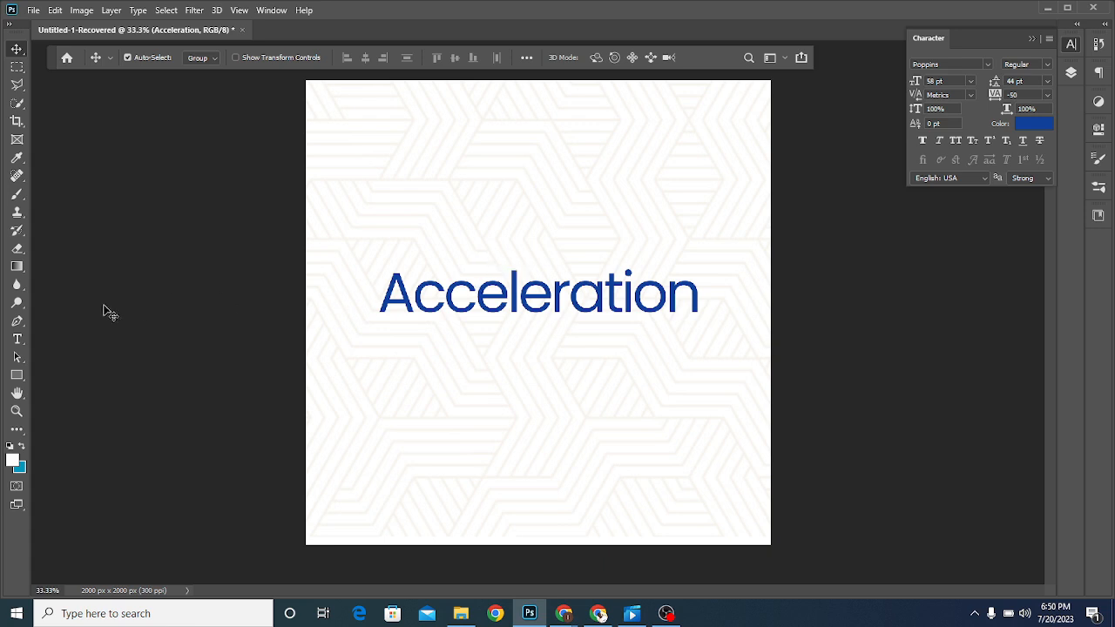
click(17, 340)
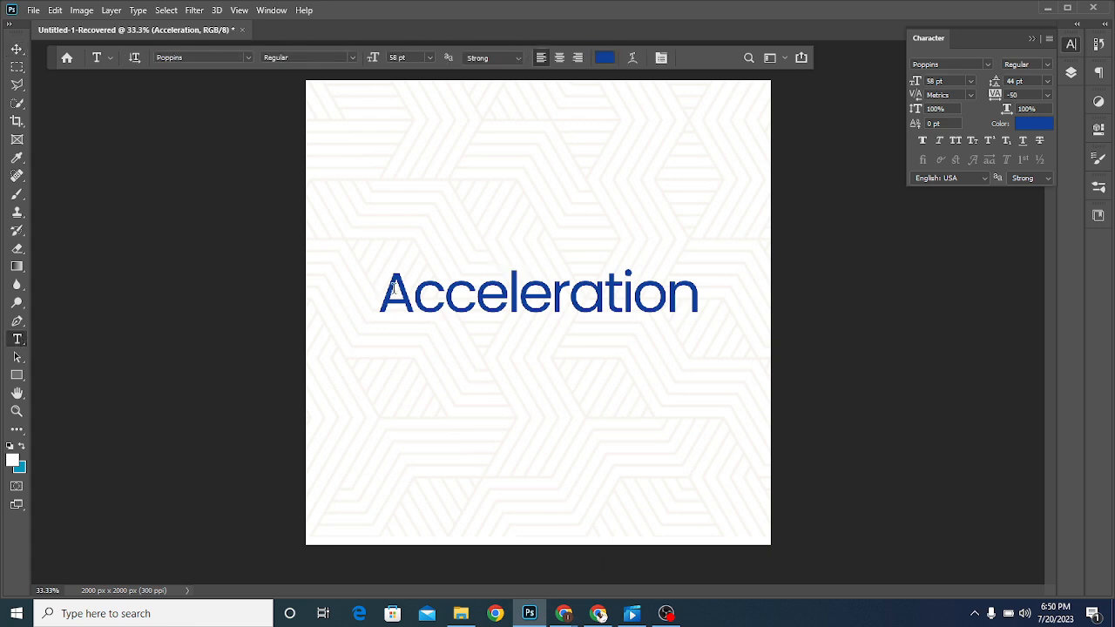
click(392, 287)
click(17, 49)
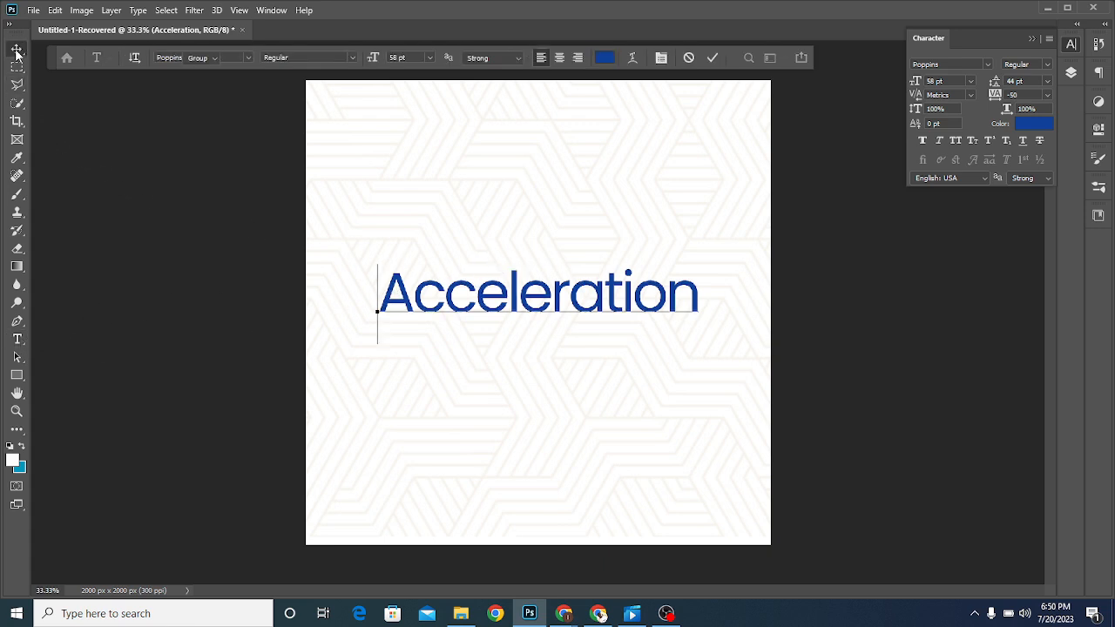
drag(460, 293, 460, 310)
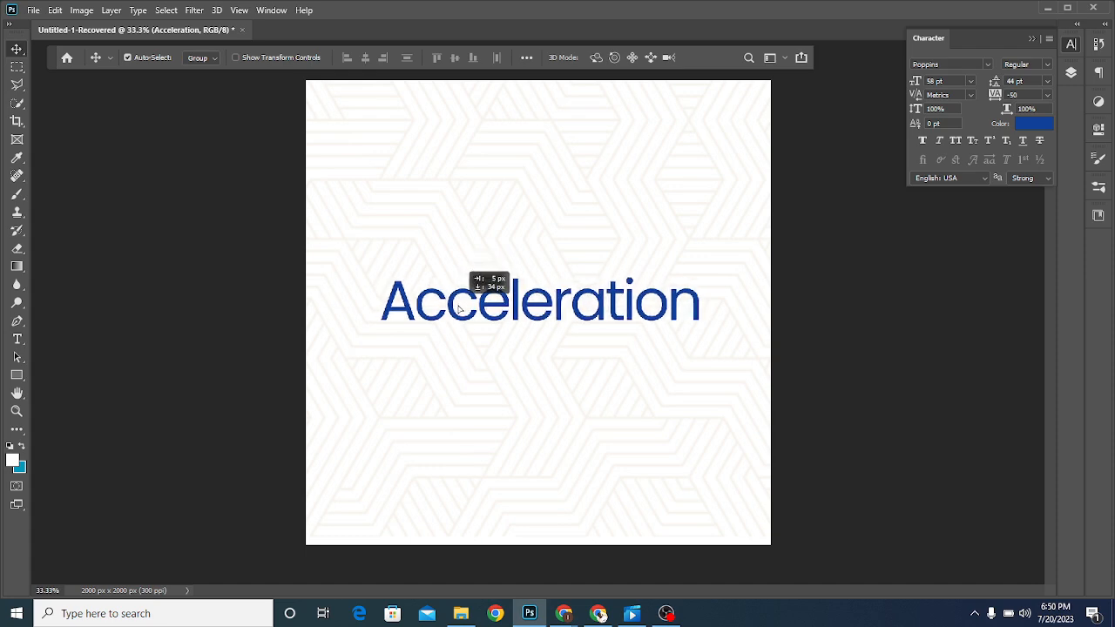
Step: Add a second text line reading "No speed limit" below the "Acceleration" heading
click(18, 340)
click(413, 411)
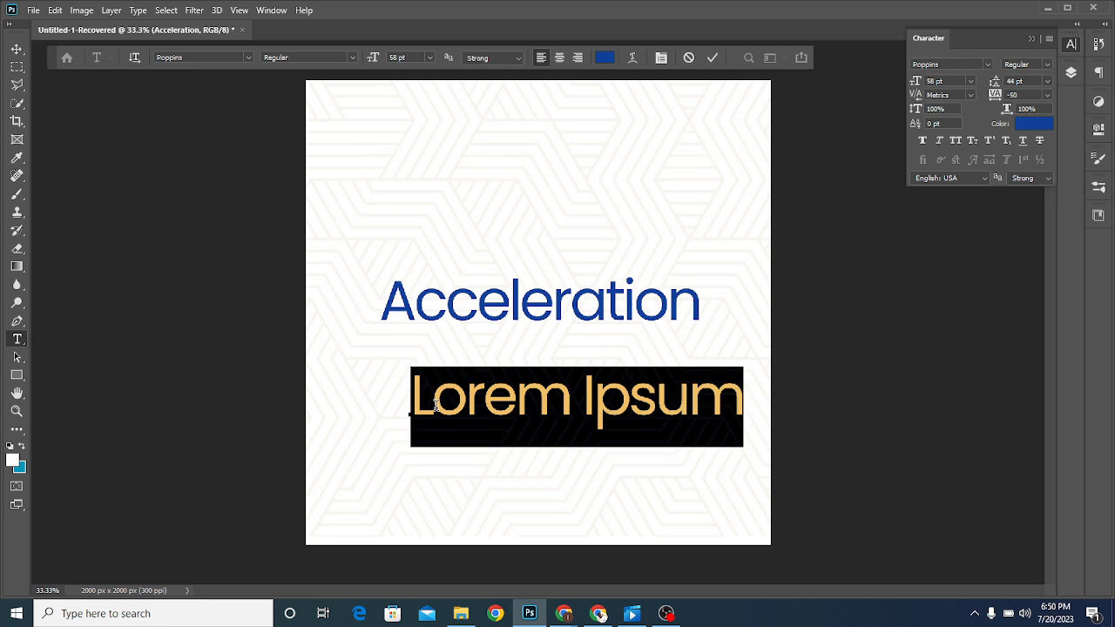
text(no)
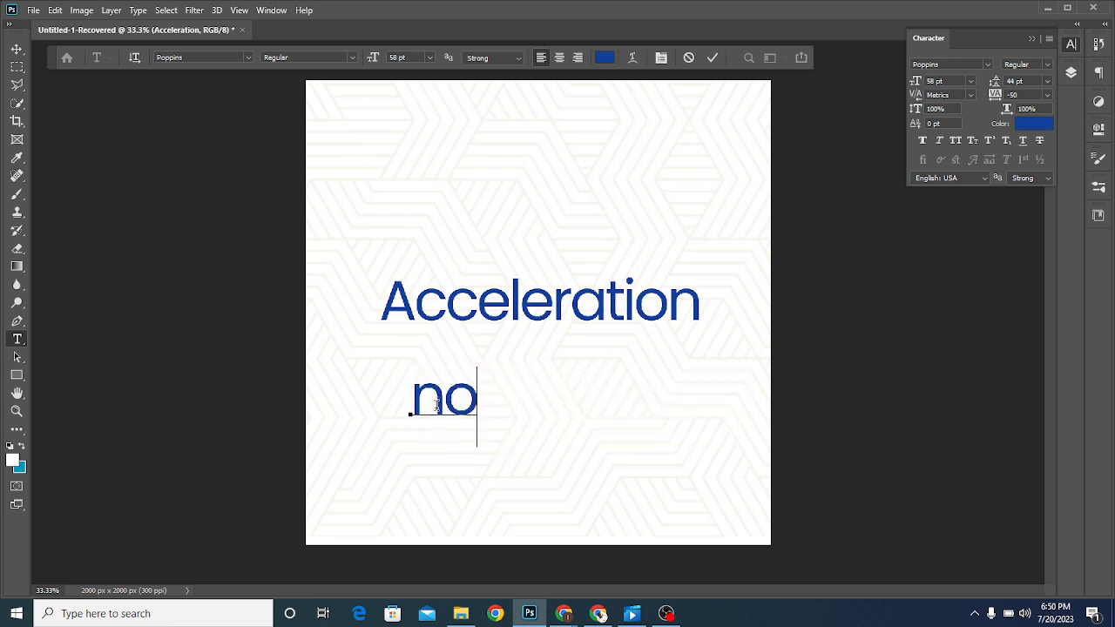
key(BackSpace)
key(BackSpace)
text(No )
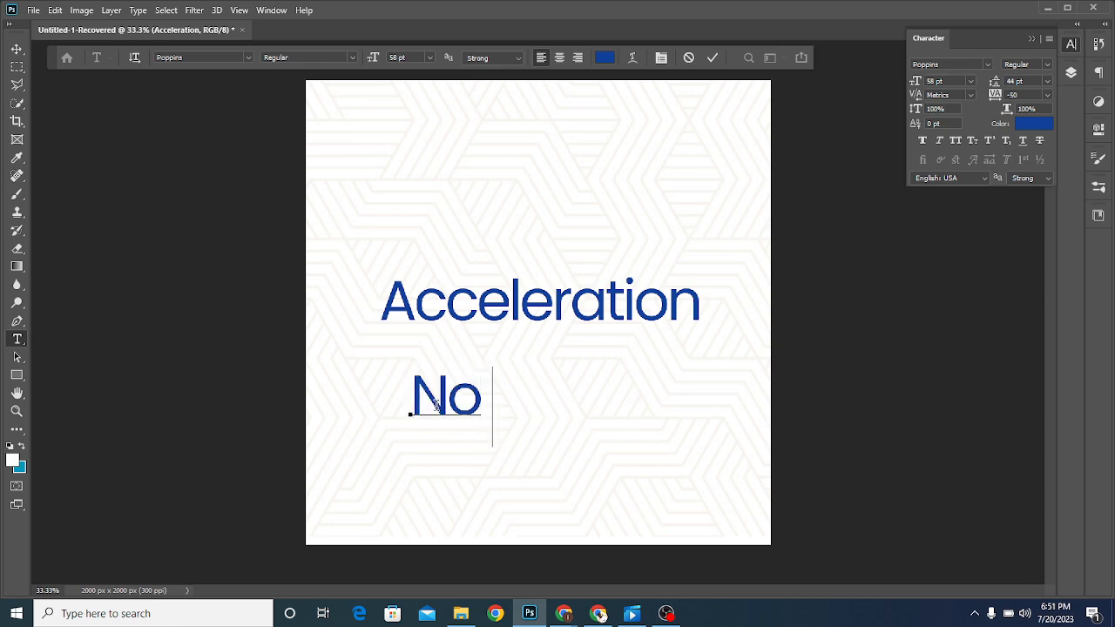
text(spe)
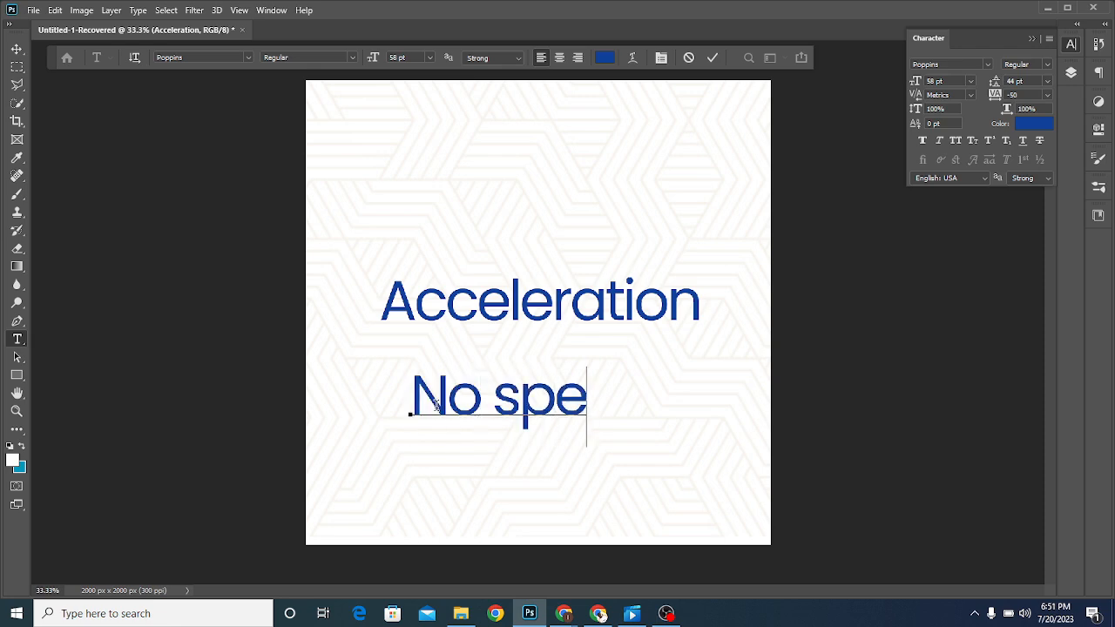
text(ed )
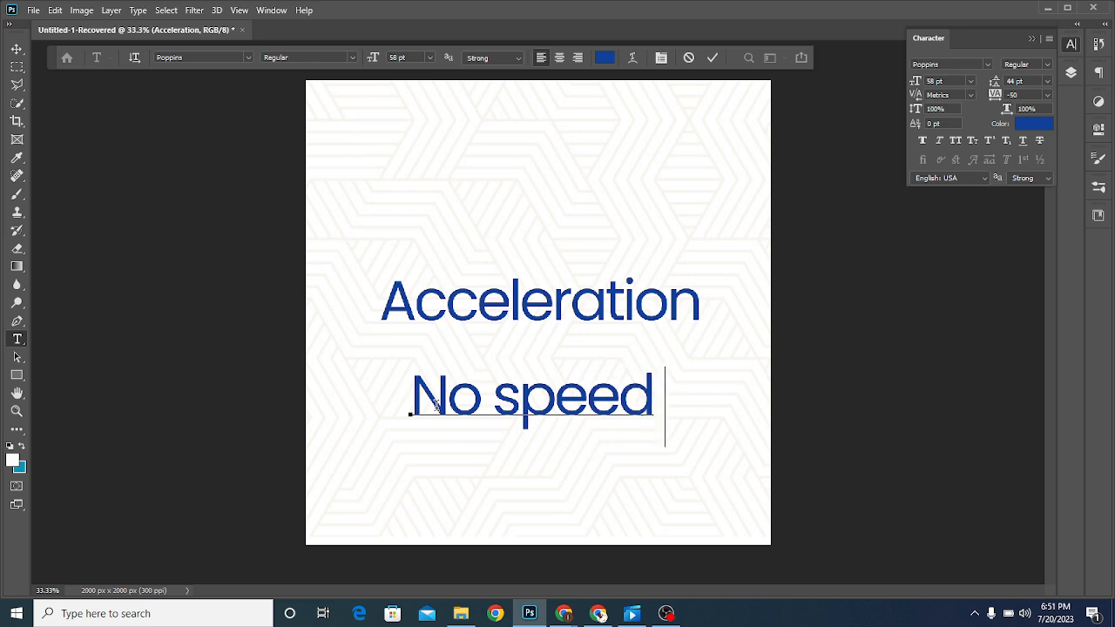
text(limit)
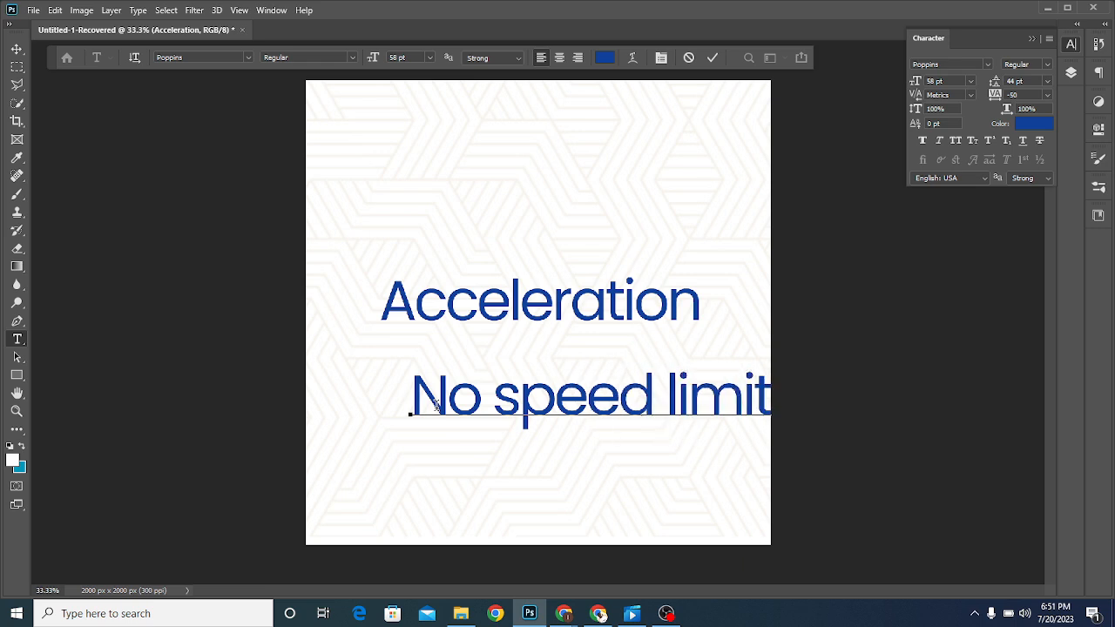
key(ctrl)
Step: Format the whole "No speed limit" line in all caps at 19 pt with tracking 530
drag(415, 389, 817, 399)
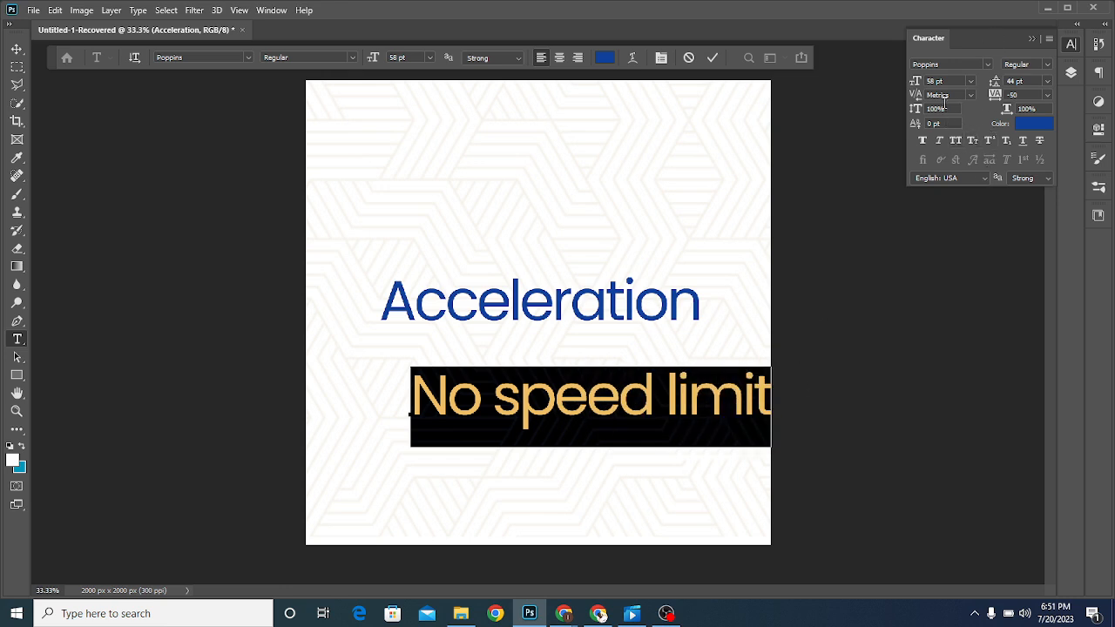
drag(922, 90, 894, 94)
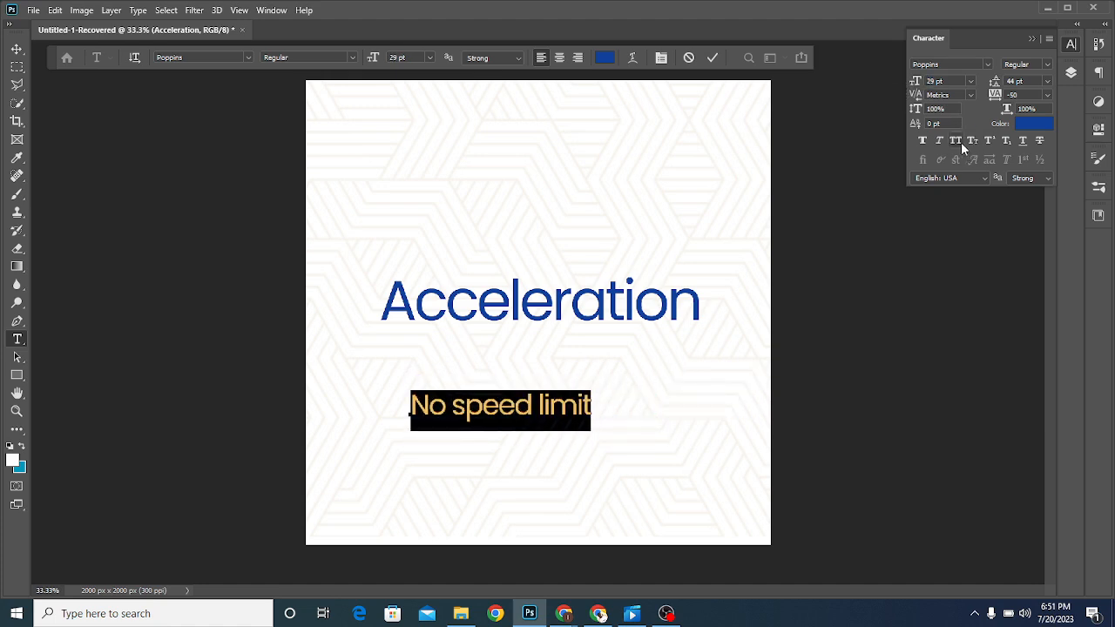
click(956, 139)
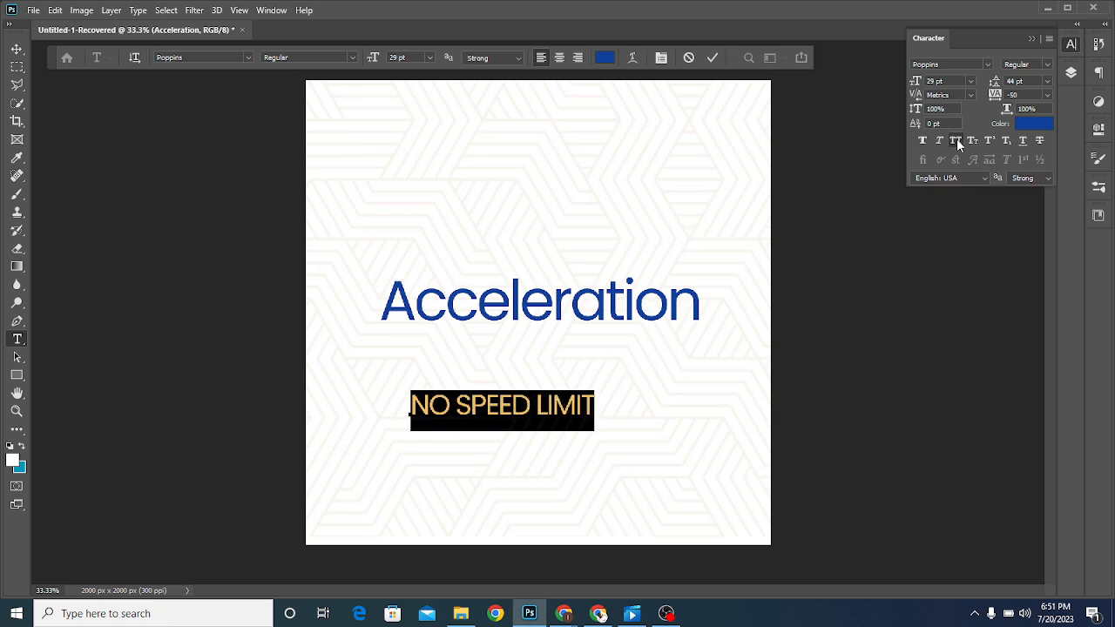
drag(917, 84, 908, 85)
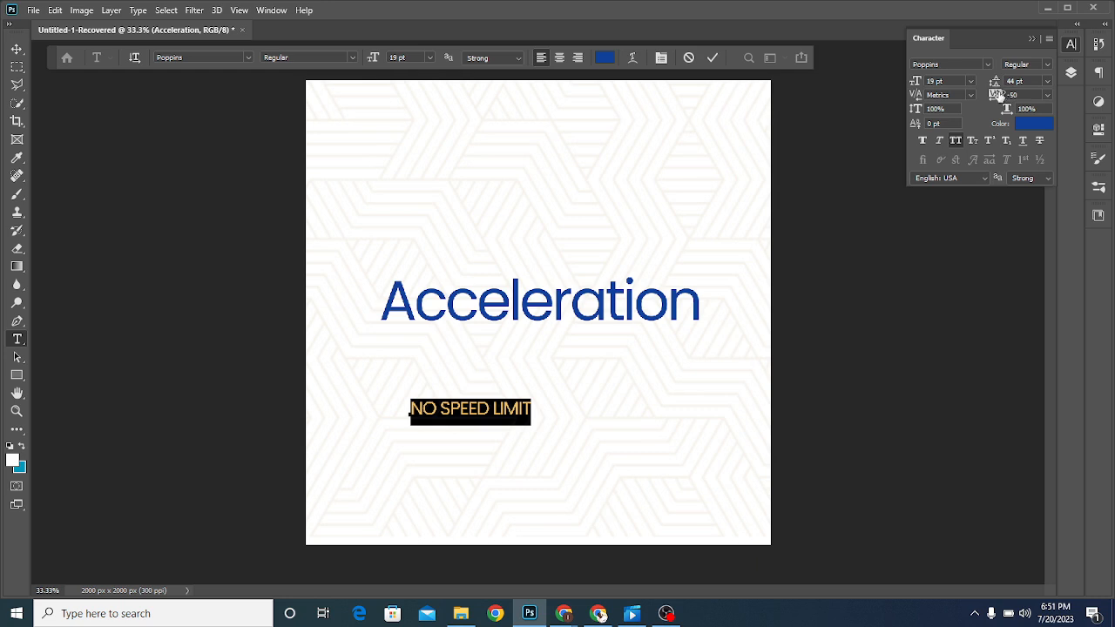
drag(995, 96, 1016, 99)
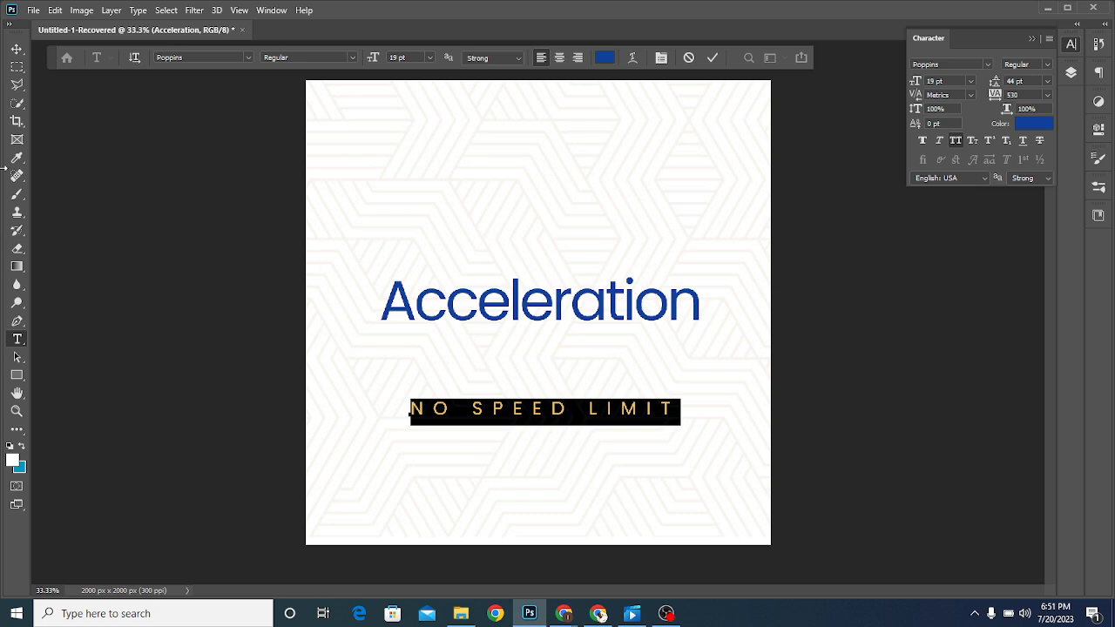
Step: Move the "No speed limit" line directly beneath the heading and set its colour to dark grey #292929
click(17, 49)
drag(530, 416, 529, 348)
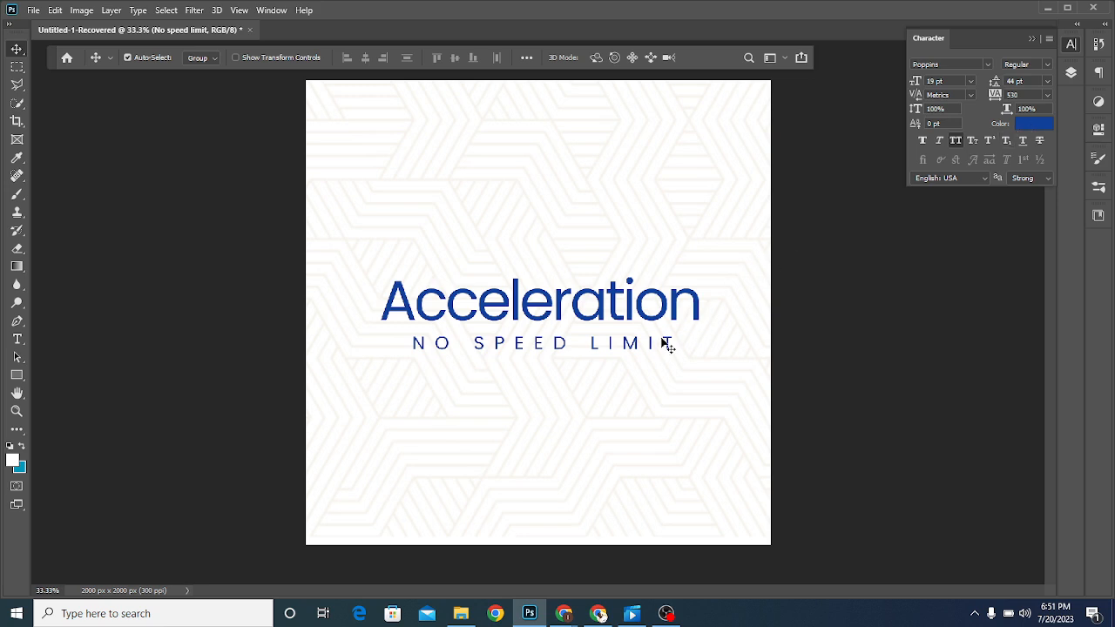
click(1028, 129)
drag(775, 324, 730, 337)
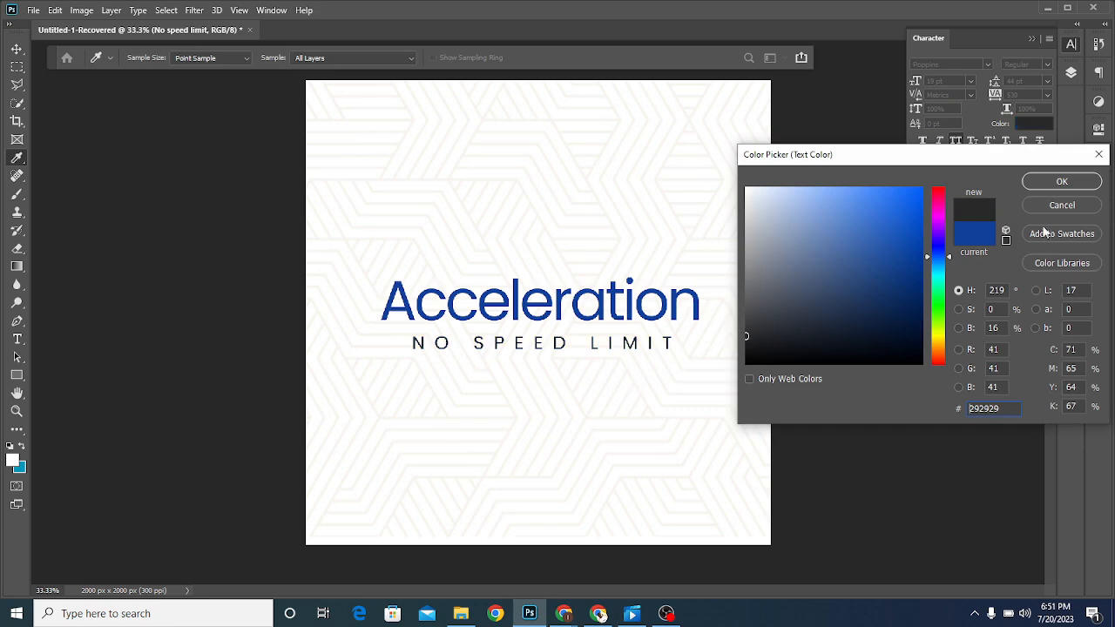
click(1061, 183)
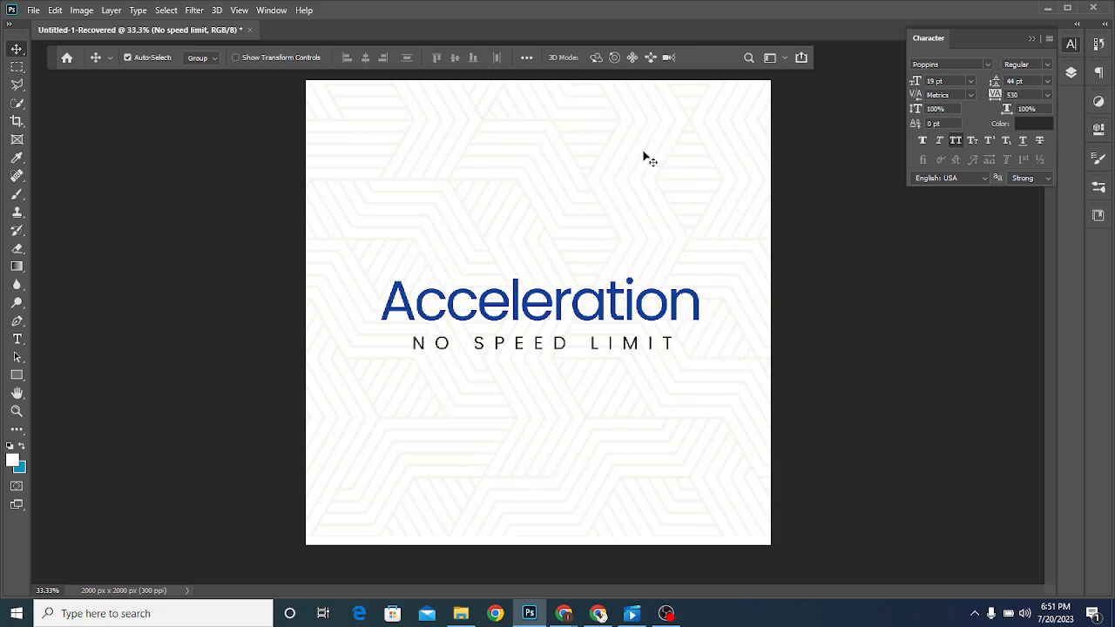
Step: Add a third text line reading "coming soon!" in the lower part of the canvas
click(540, 168)
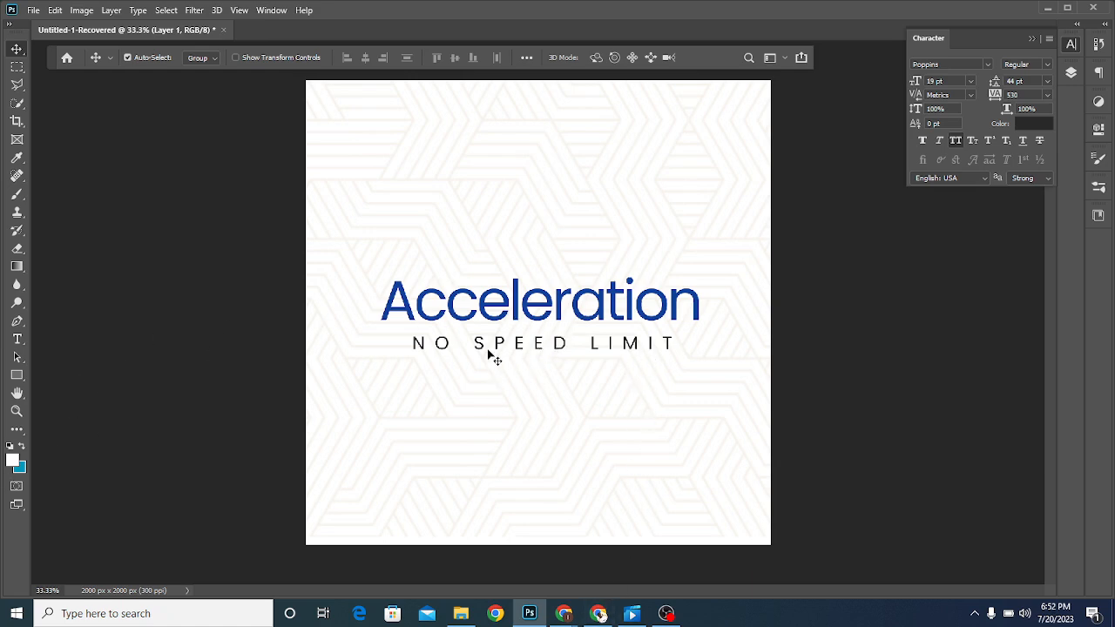
click(17, 339)
click(421, 470)
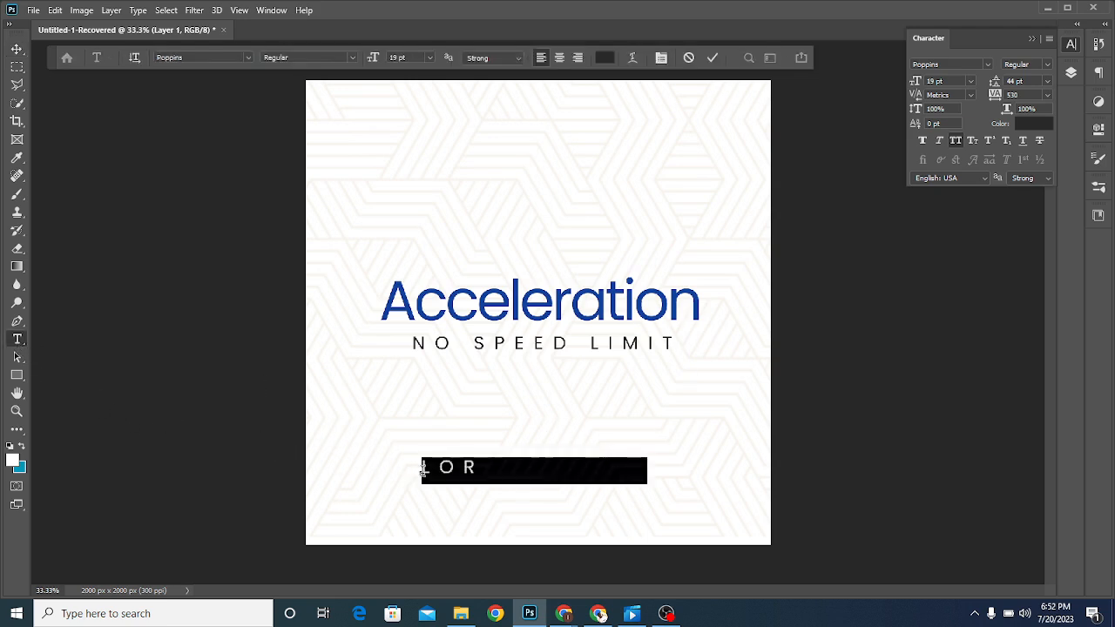
click(445, 471)
key(ctrl+a)
text(COM)
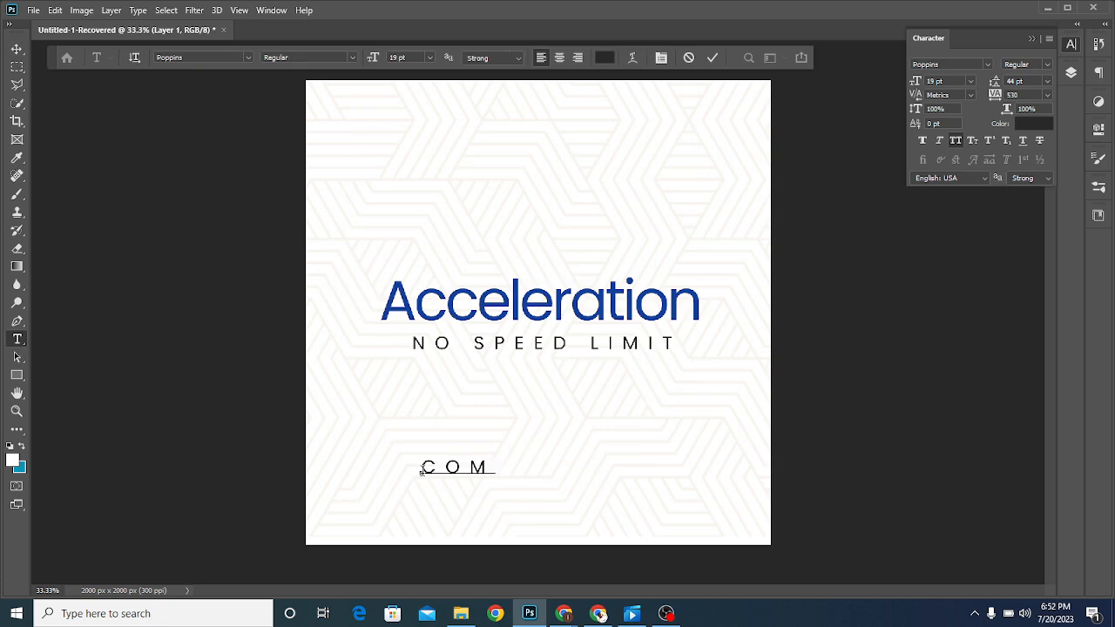
text(ING SOON)
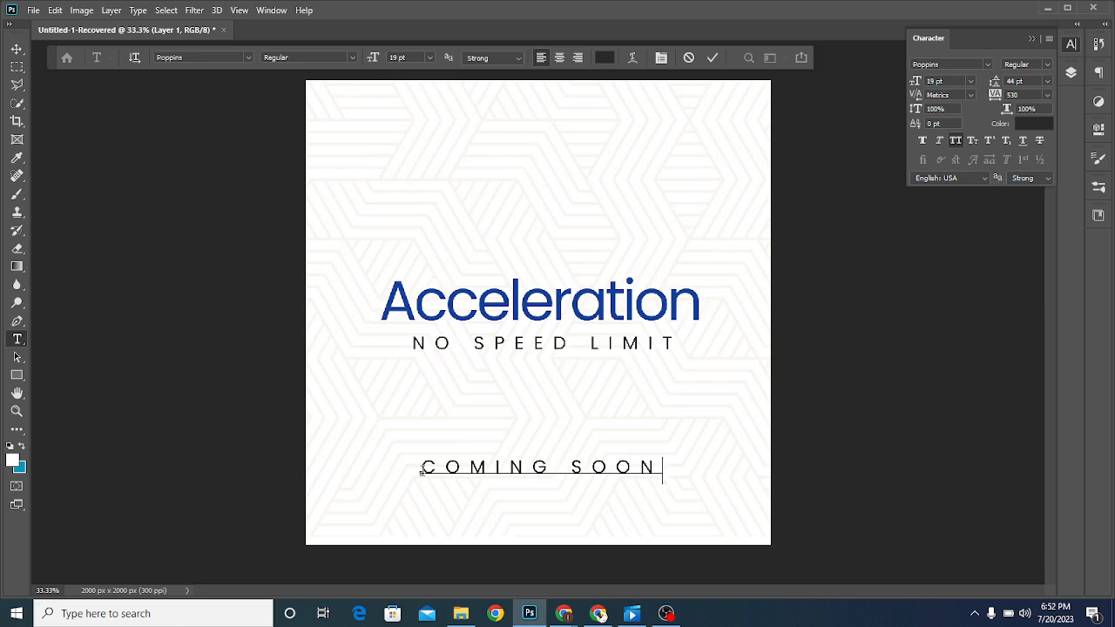
text(!)
Step: Set the whole "coming soon!" line to 14 pt with tracking 1230
key(ctrl+a)
click(645, 468)
drag(672, 471, 420, 469)
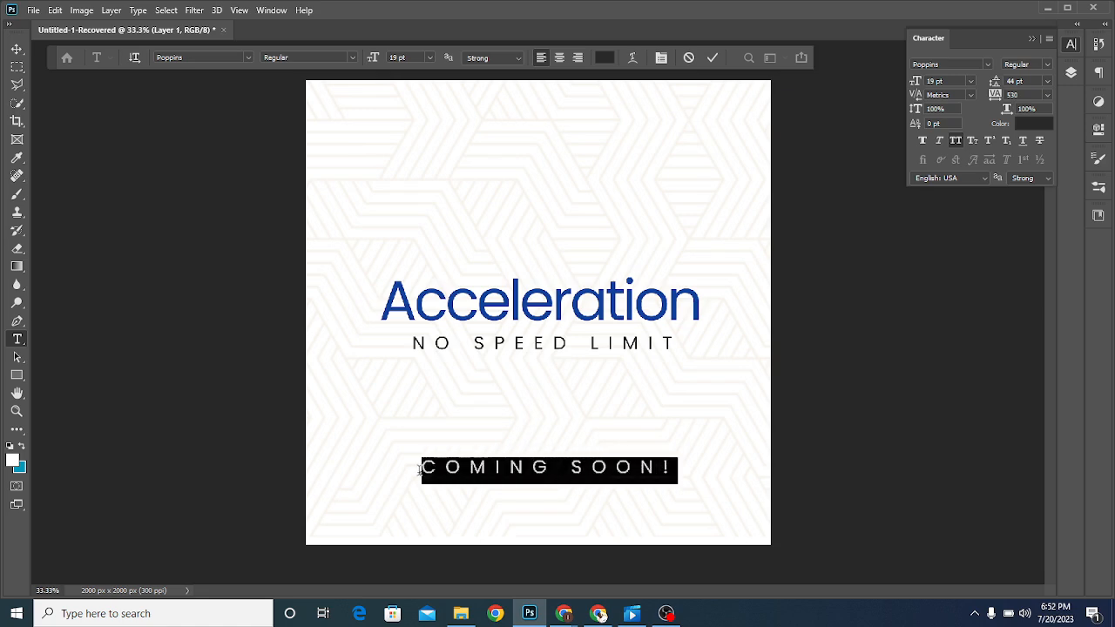
drag(916, 83, 911, 83)
drag(607, 470, 404, 479)
drag(992, 98, 1018, 110)
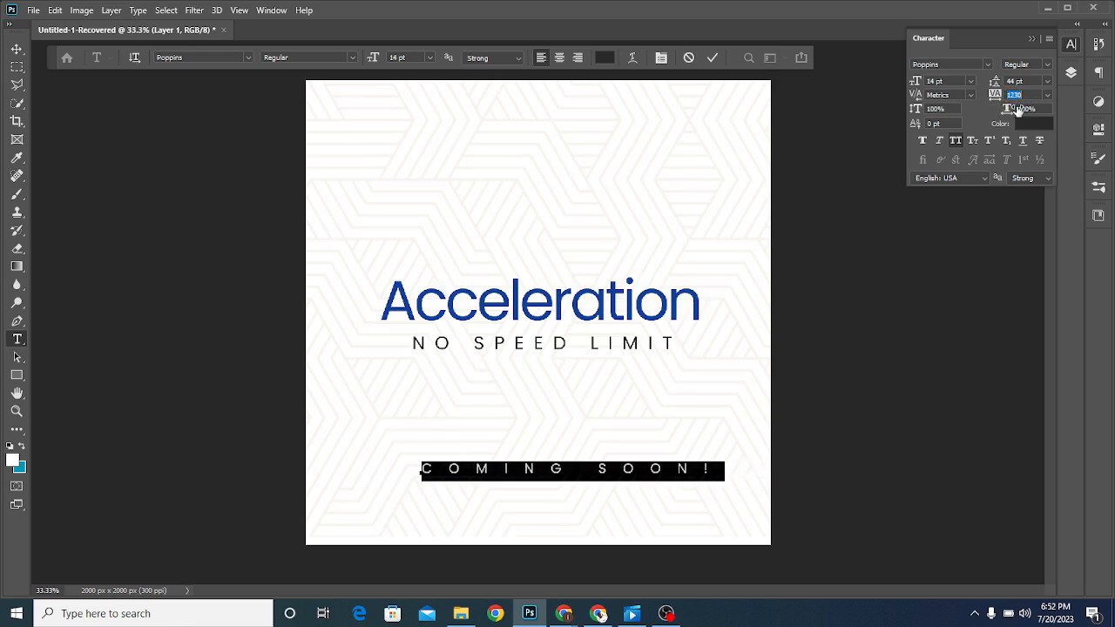
click(1029, 98)
Step: Reduce the "coming soon!" line to 10 pt and centre it horizontally near the canvas's lower edge
click(17, 49)
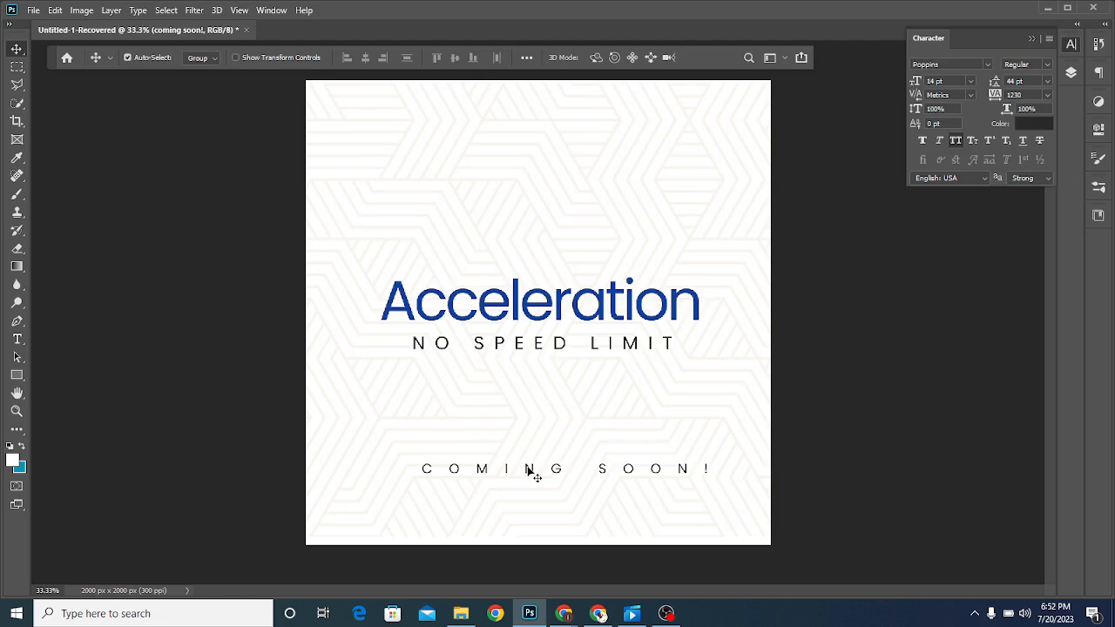
drag(530, 471, 511, 498)
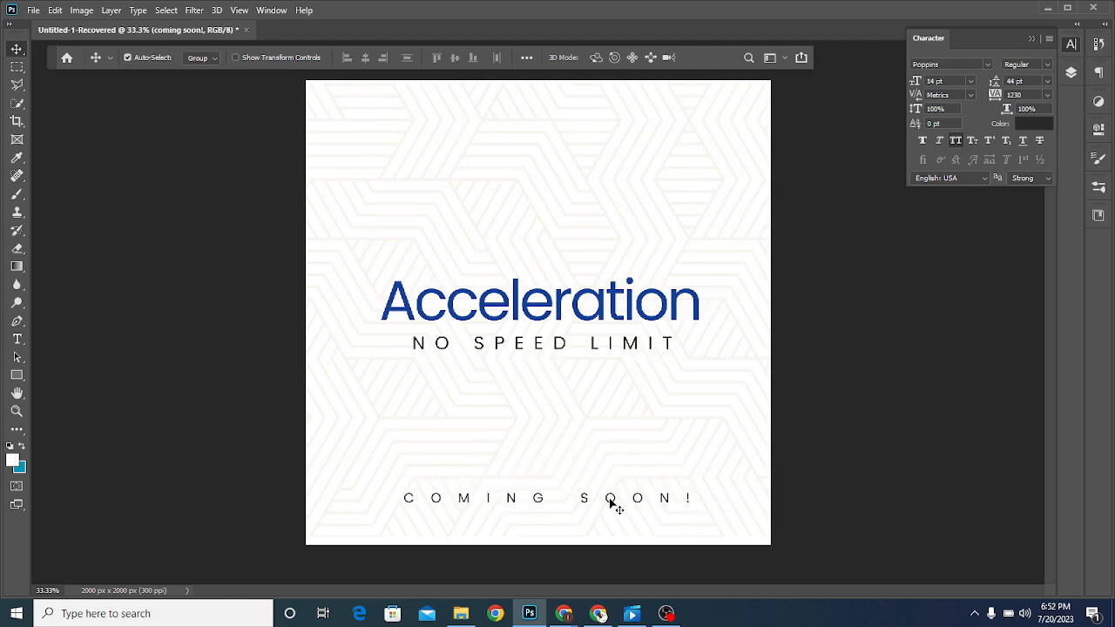
drag(611, 504, 611, 499)
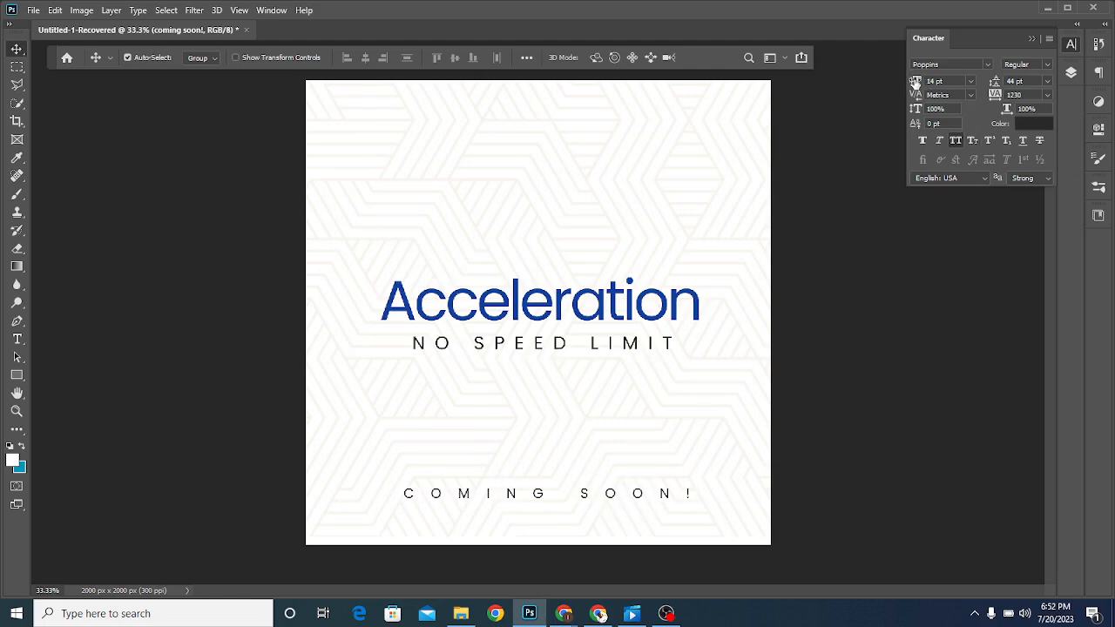
drag(915, 81, 909, 81)
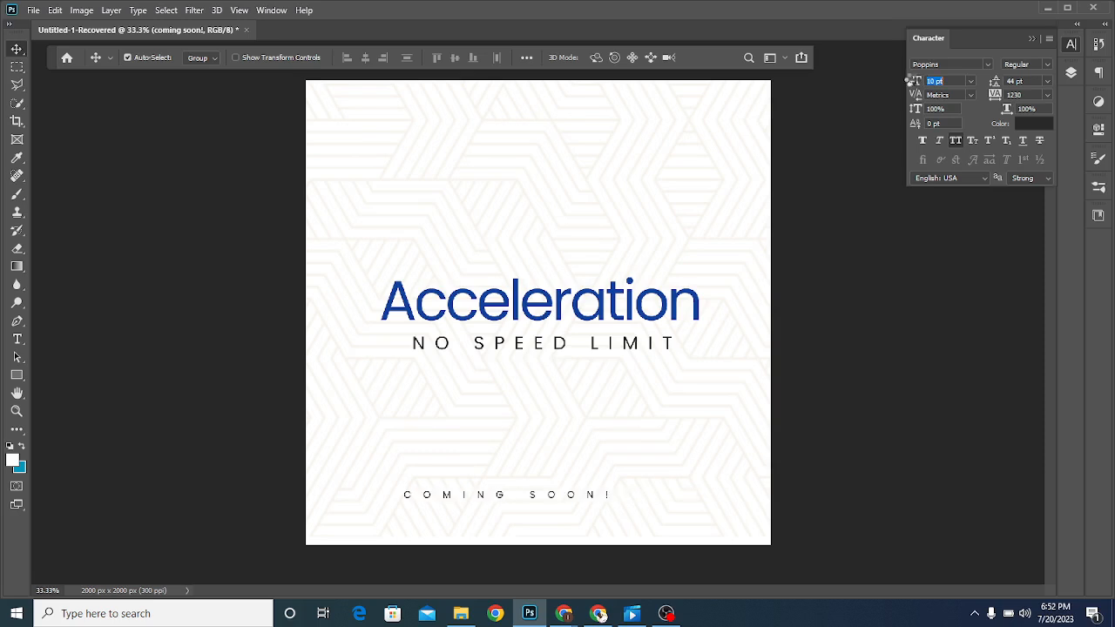
drag(574, 498, 618, 503)
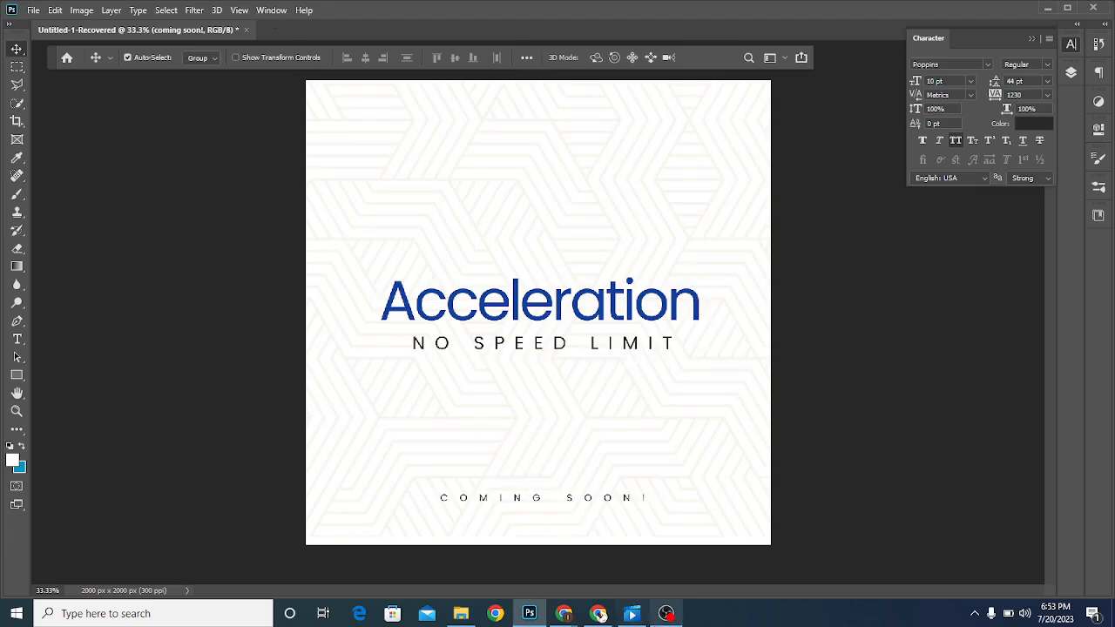
click(666, 613)
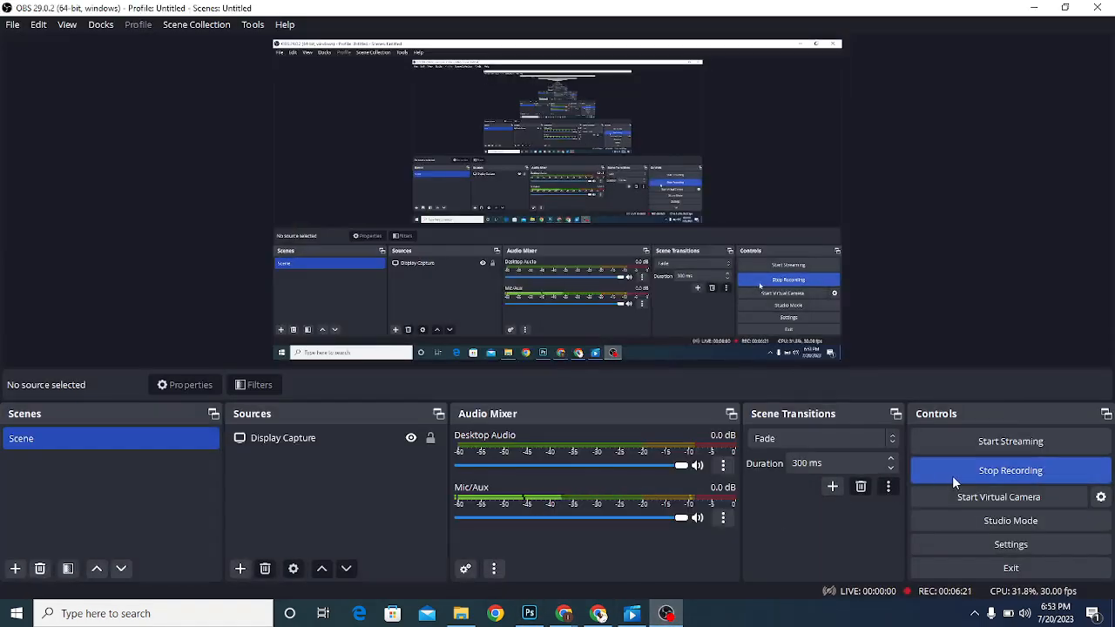